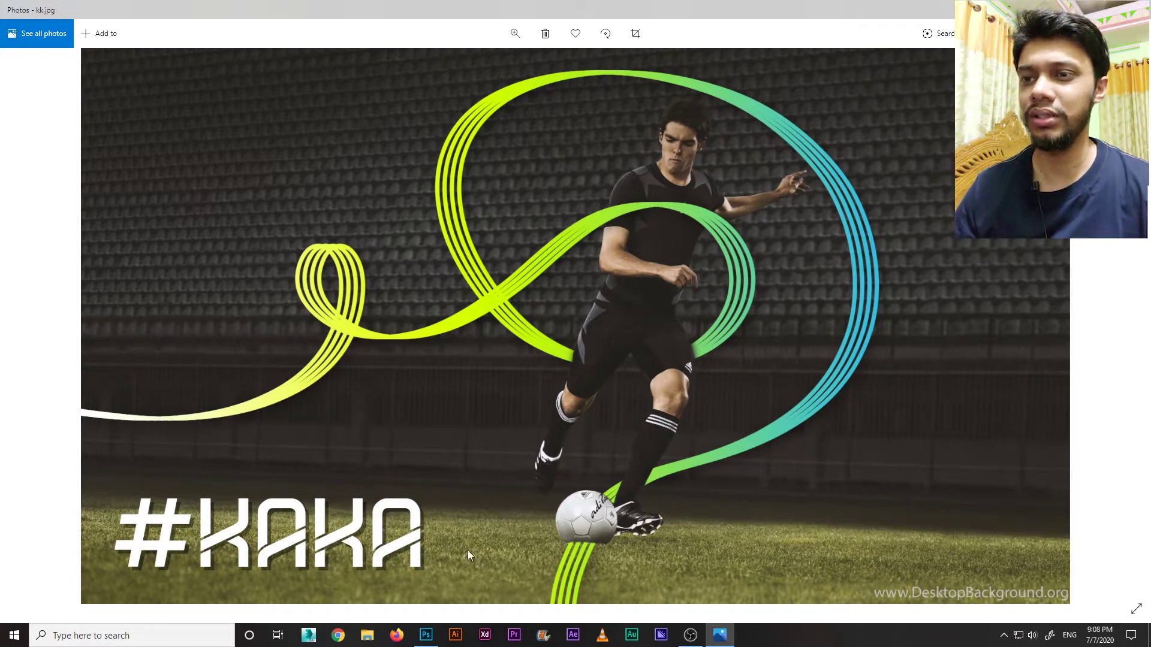
# Step: Compare the finished reference image kk.jpg in Photos with the source footballer photo open in Photoshop
pyautogui.click(428, 632)
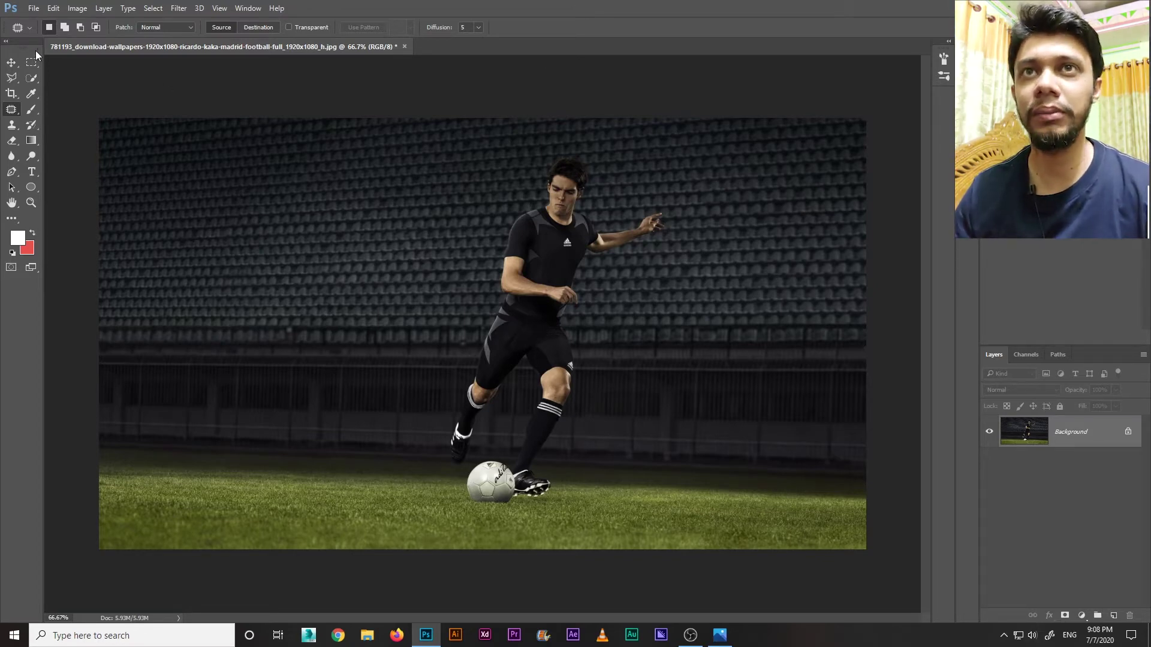
pyautogui.click(721, 636)
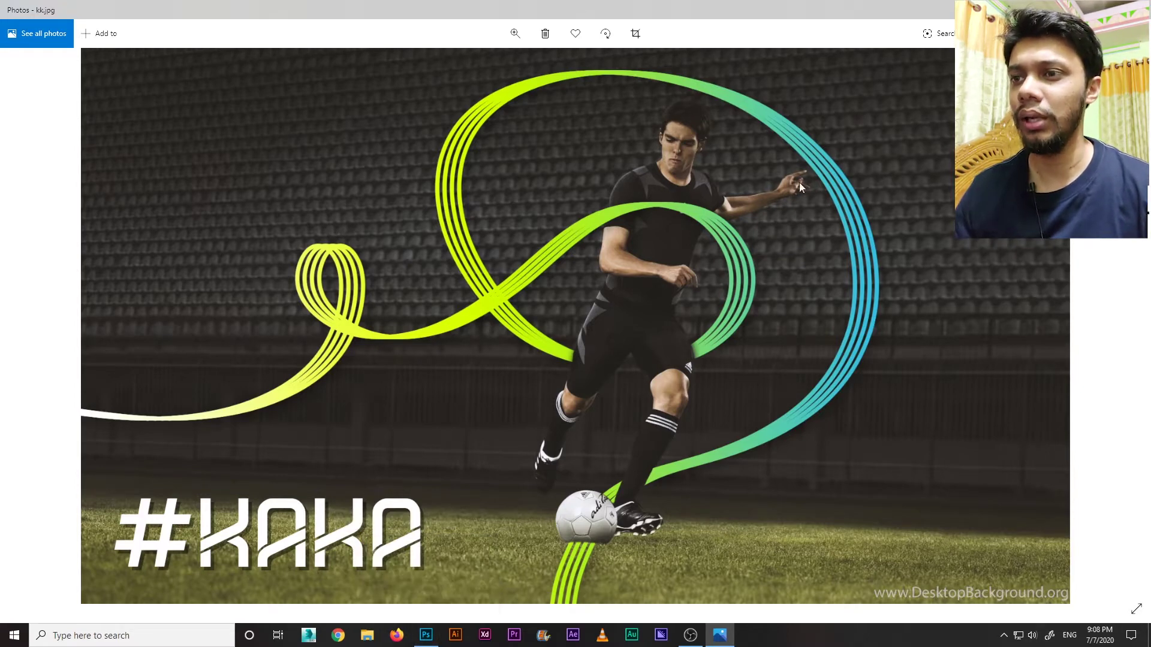
pyautogui.click(425, 635)
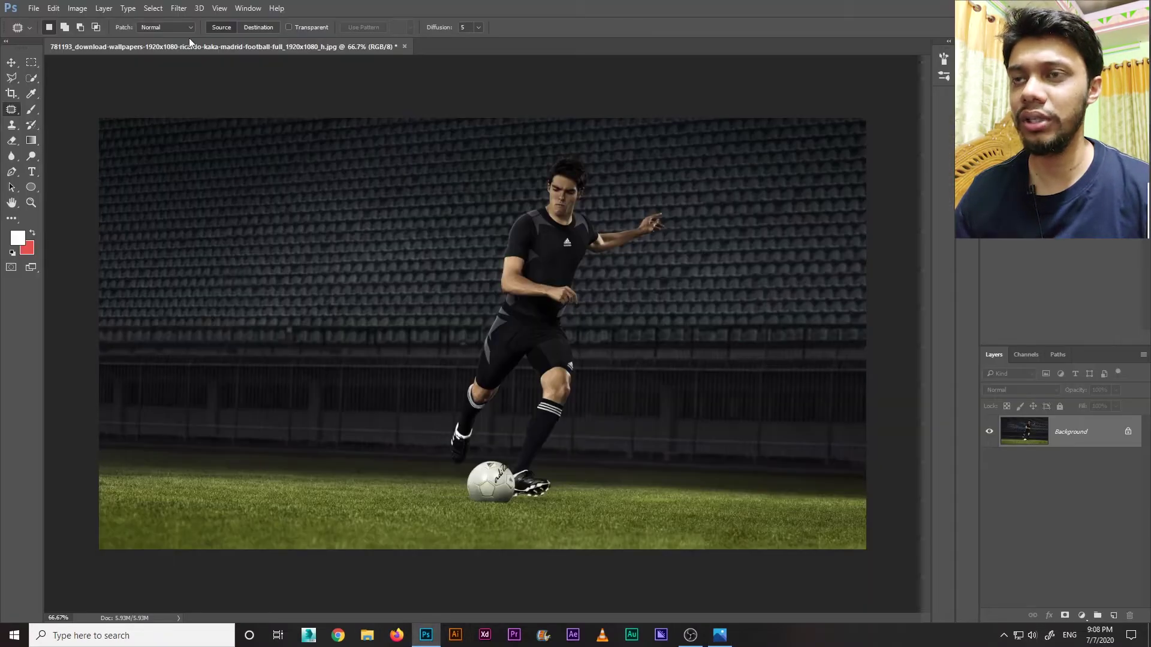
# Step: Create a new 200 × 200 pixel document at a resolution of 300 pixels/inch
pyautogui.click(33, 7)
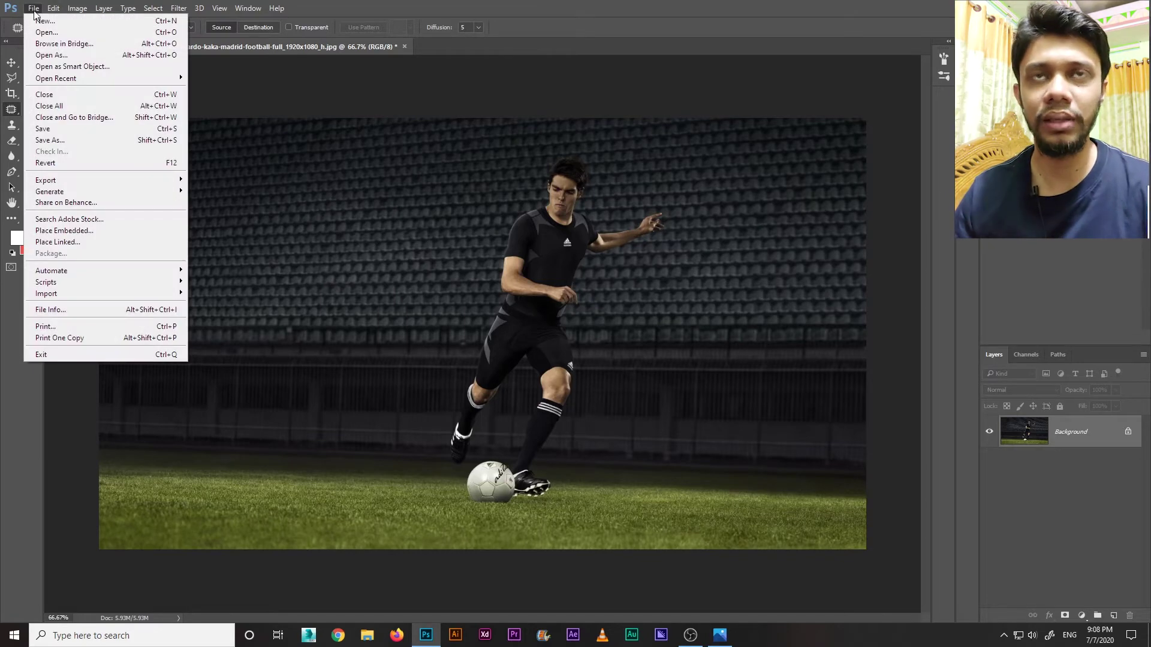
pyautogui.click(40, 22)
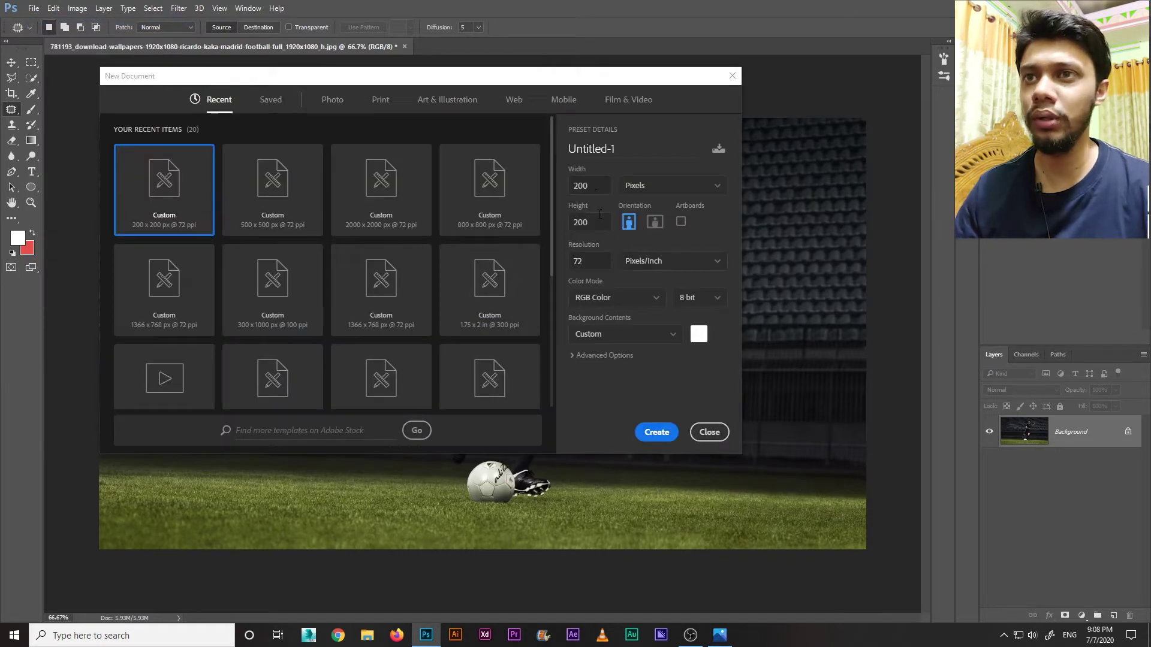
pyautogui.doubleClick(593, 256)
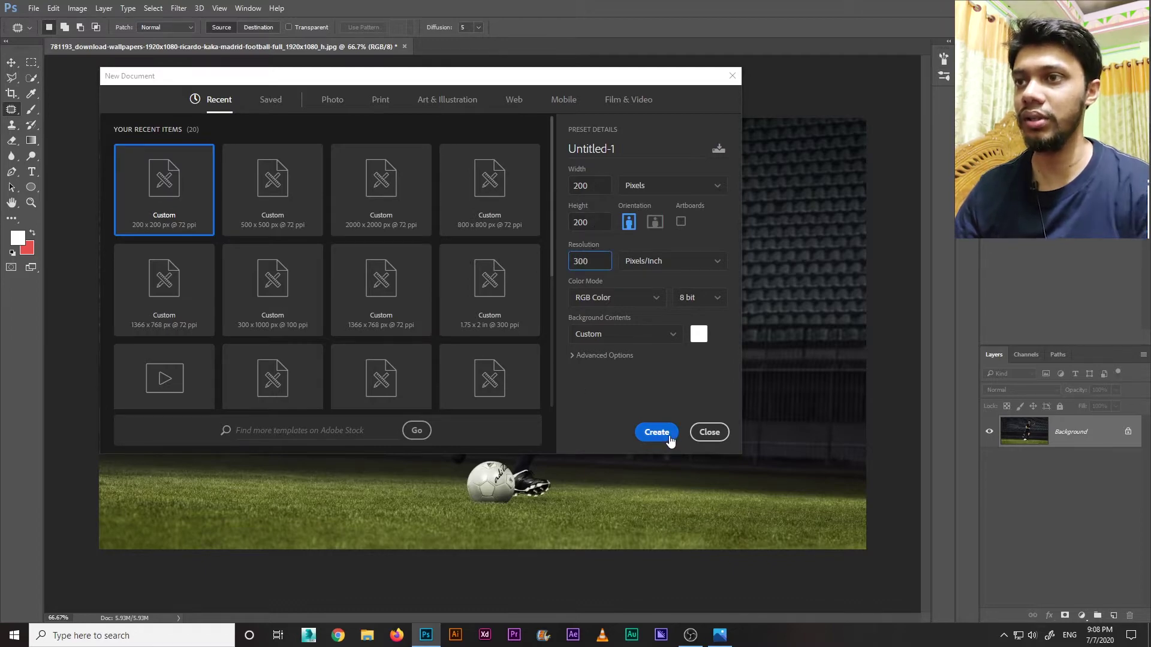
pyautogui.click(670, 437)
# Step: Draw a circle about 28 px wide near the canvas's left side, with a black fill and no stroke
pyautogui.hotkey('ctrl', '+')
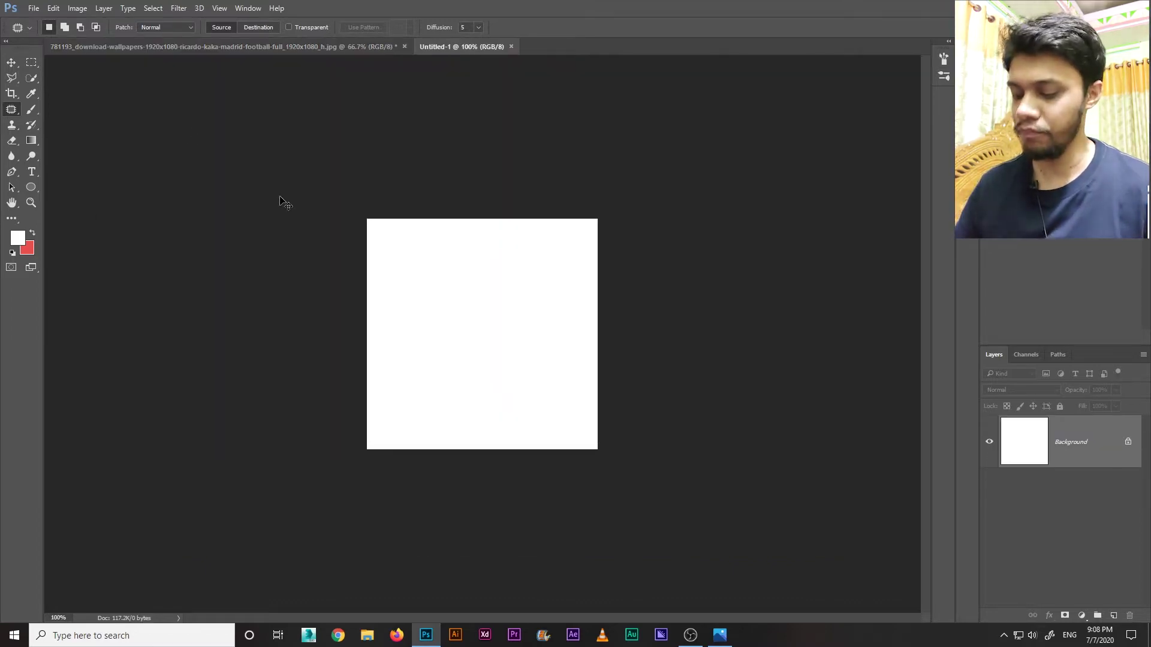
pyautogui.moveTo(37, 188); pyautogui.dragTo(71, 207)
pyautogui.moveTo(386, 320); pyautogui.dragTo(421, 354)
pyautogui.click(110, 27)
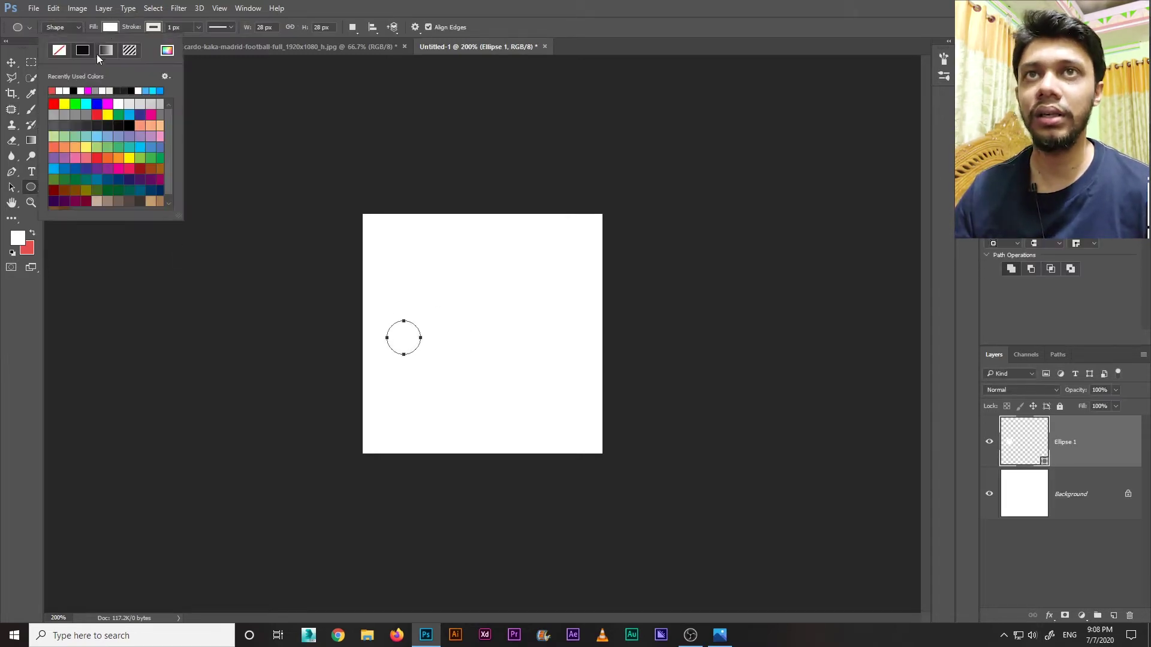
pyautogui.click(73, 91)
pyautogui.click(156, 28)
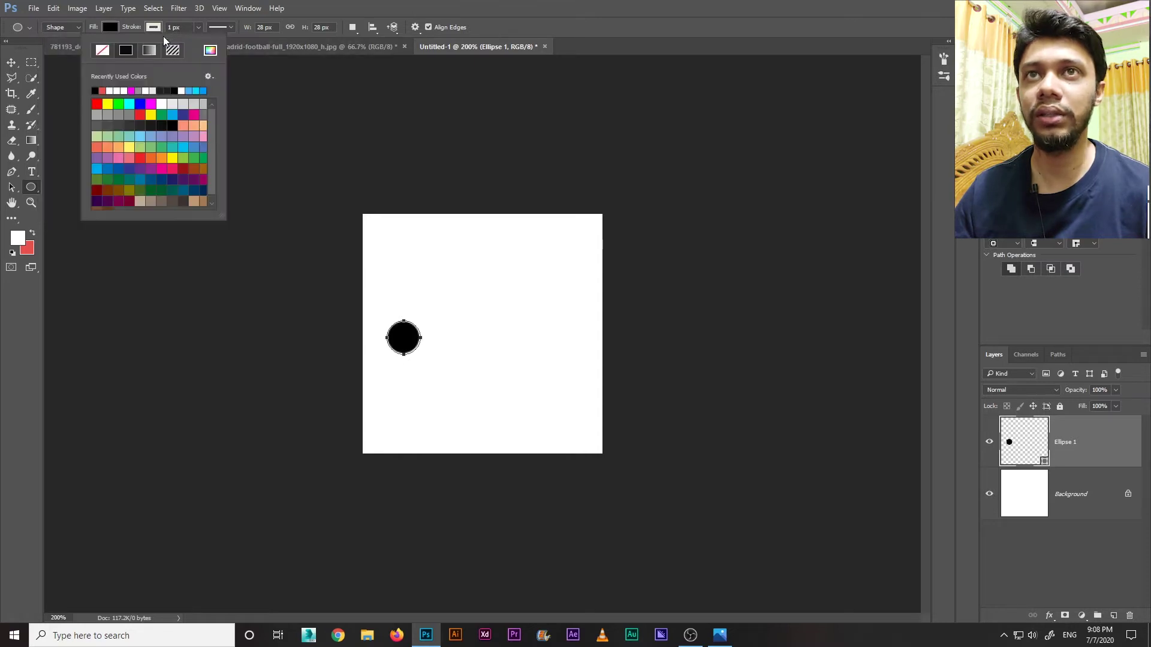
pyautogui.click(98, 53)
# Step: Duplicate the black circle into an evenly spaced horizontal row of four circles across the canvas
pyautogui.click(11, 64)
pyautogui.moveTo(404, 341); pyautogui.dragTo(453, 336)
pyautogui.hotkey('ctrl', 'alt', 'a')
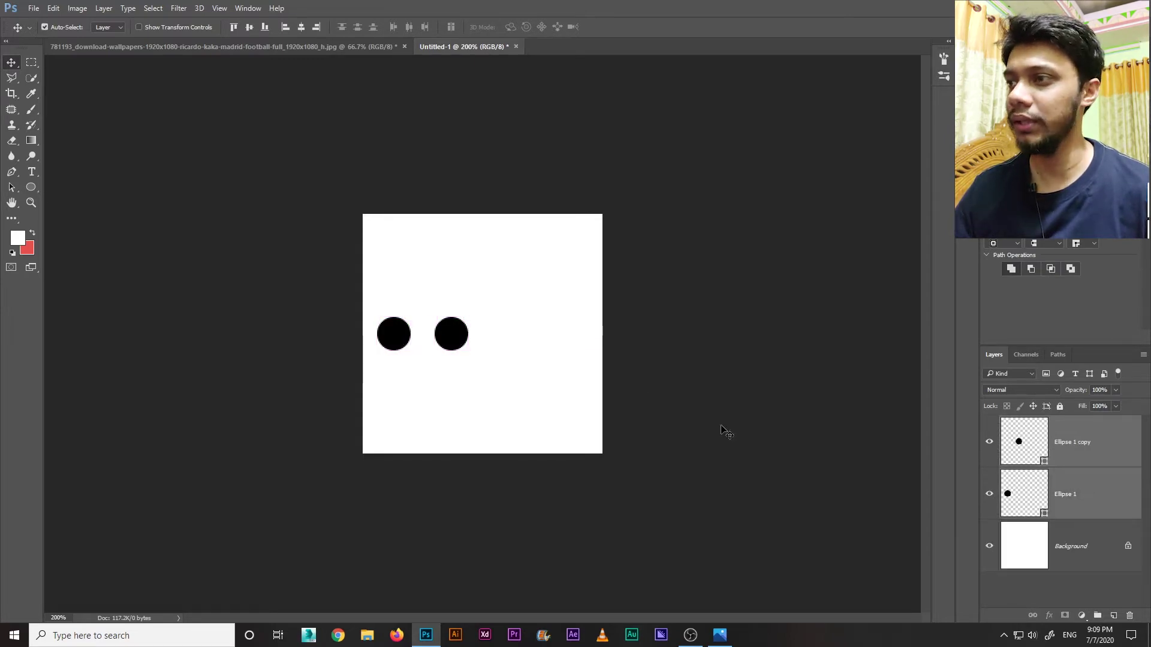
pyautogui.moveTo(470, 334); pyautogui.dragTo(574, 341)
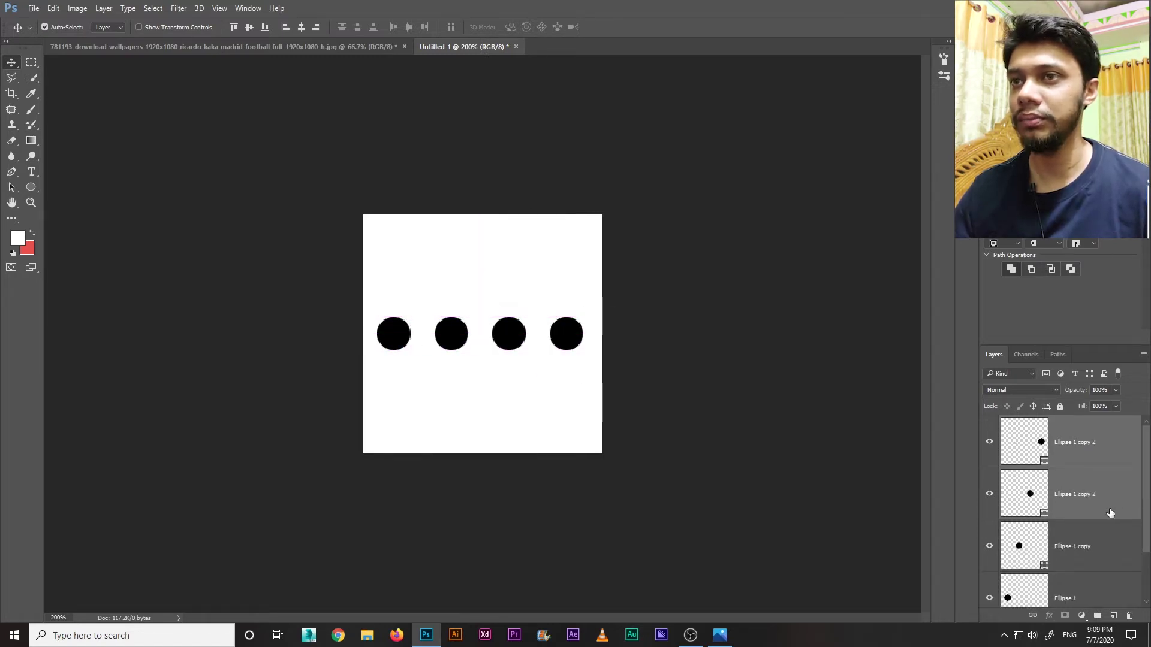
# Step: Hide the white Background layer and define the row of circles as a brush preset named brush-light
pyautogui.scroll(-1, 1083, 533)
pyautogui.click(989, 583)
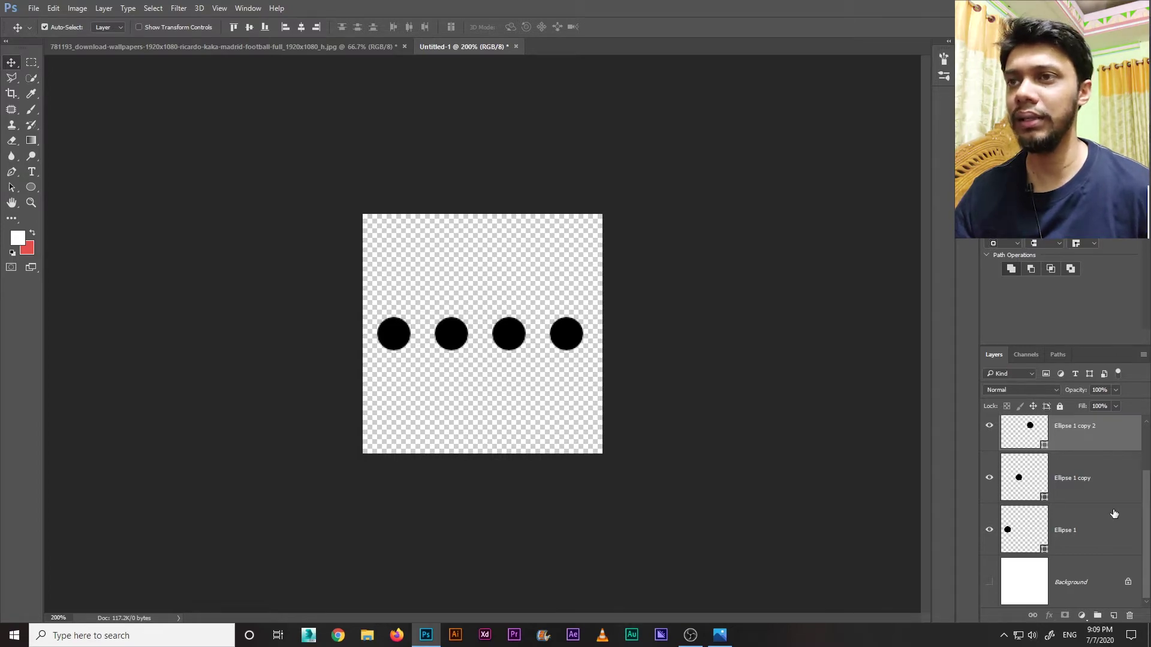
pyautogui.click(52, 8)
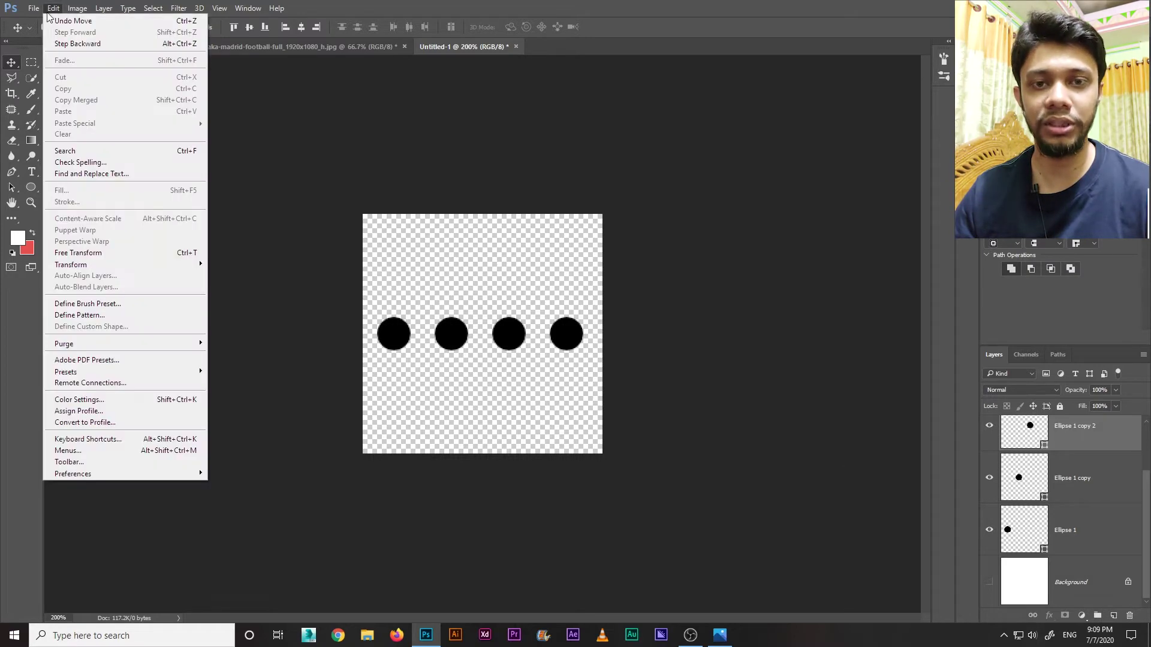
pyautogui.click(106, 305)
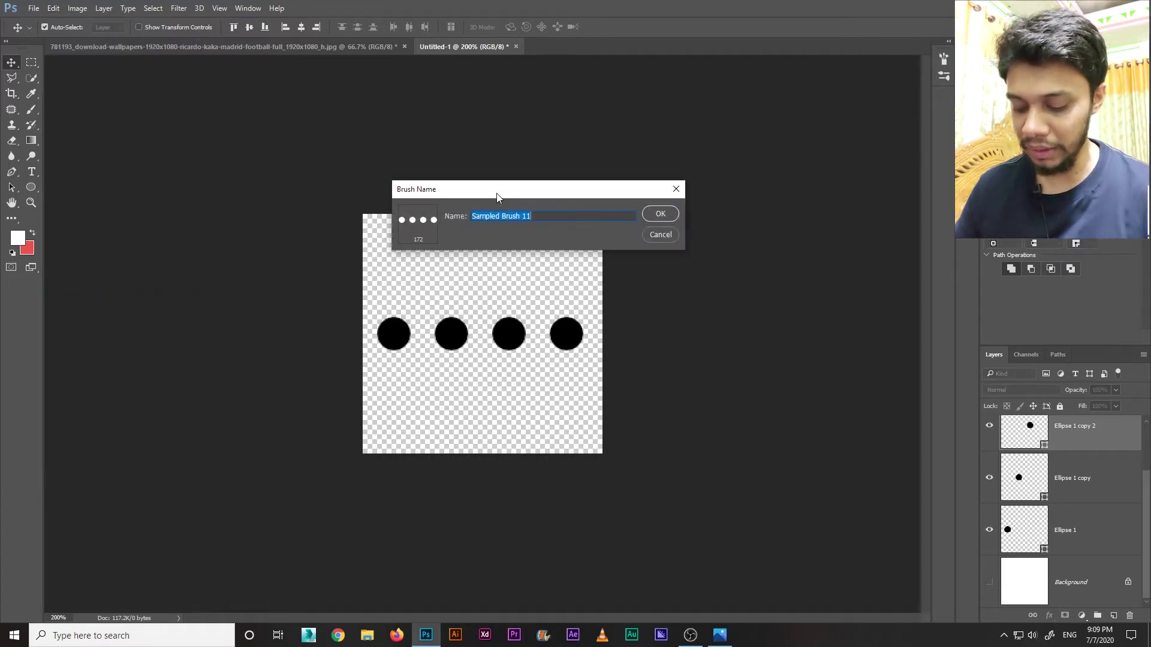
pyautogui.write('brush-light')
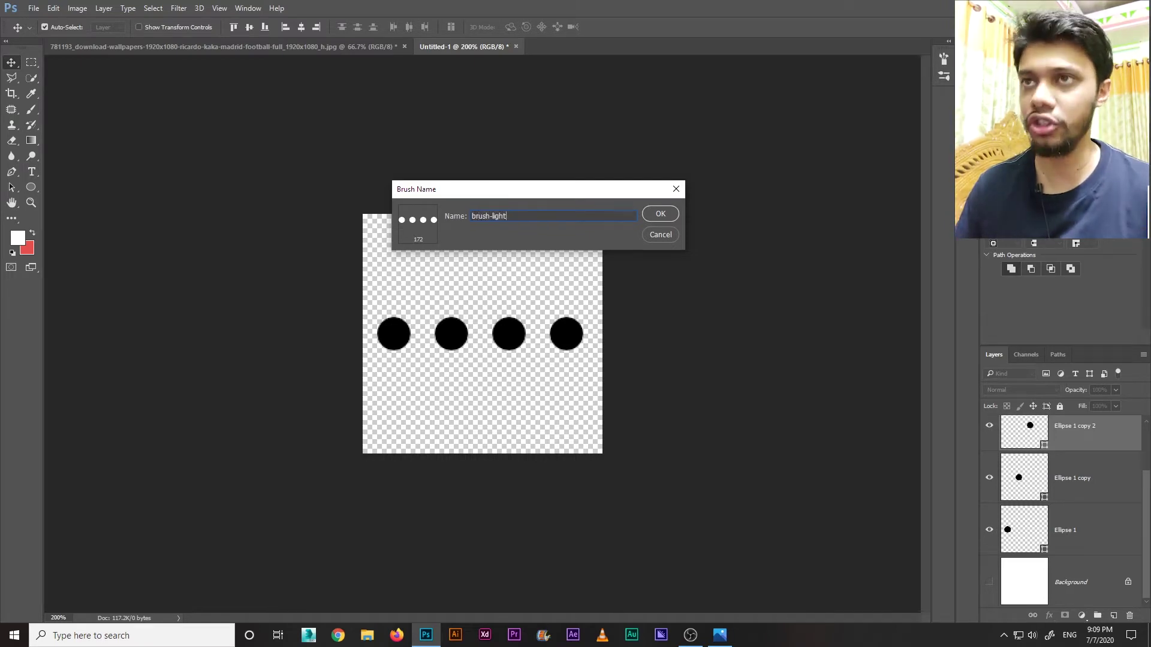
pyautogui.click(671, 214)
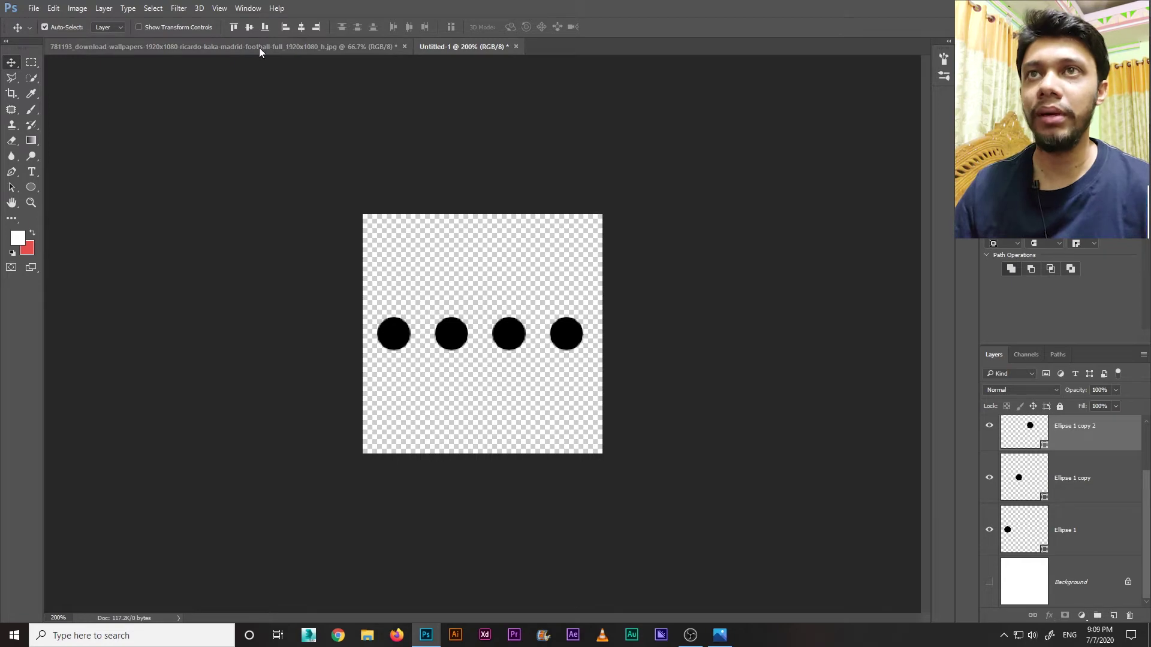
# Step: Return to the footballer photo and choose the new 172 px four-dot brush for the Brush tool
pyautogui.click(259, 48)
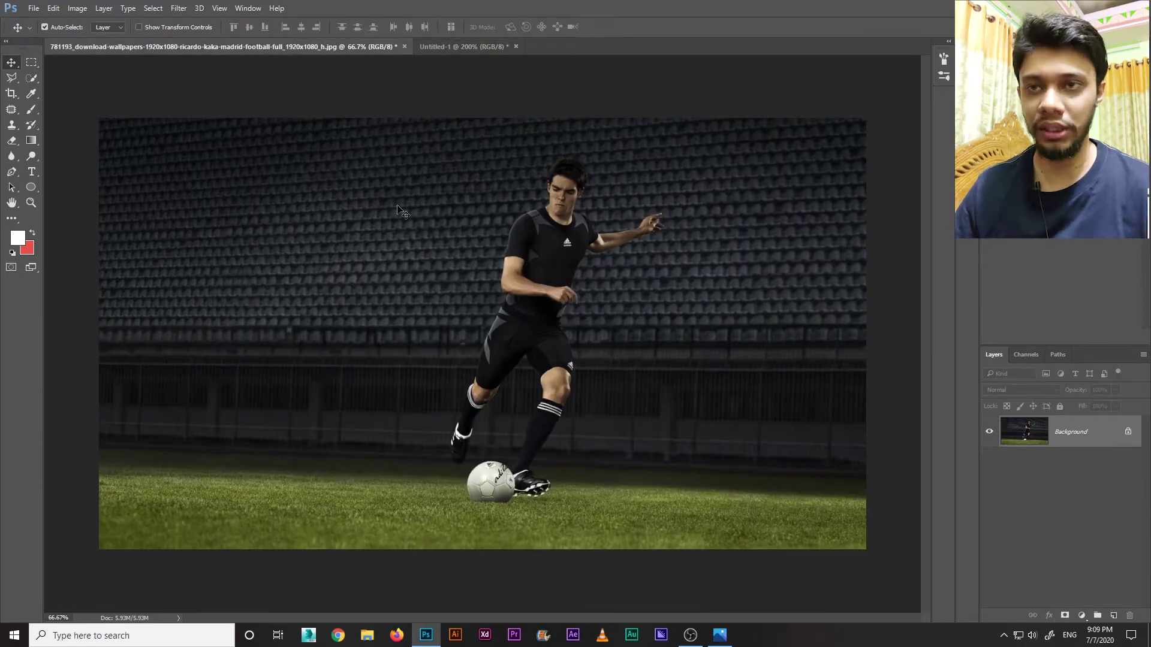
pyautogui.click(28, 112)
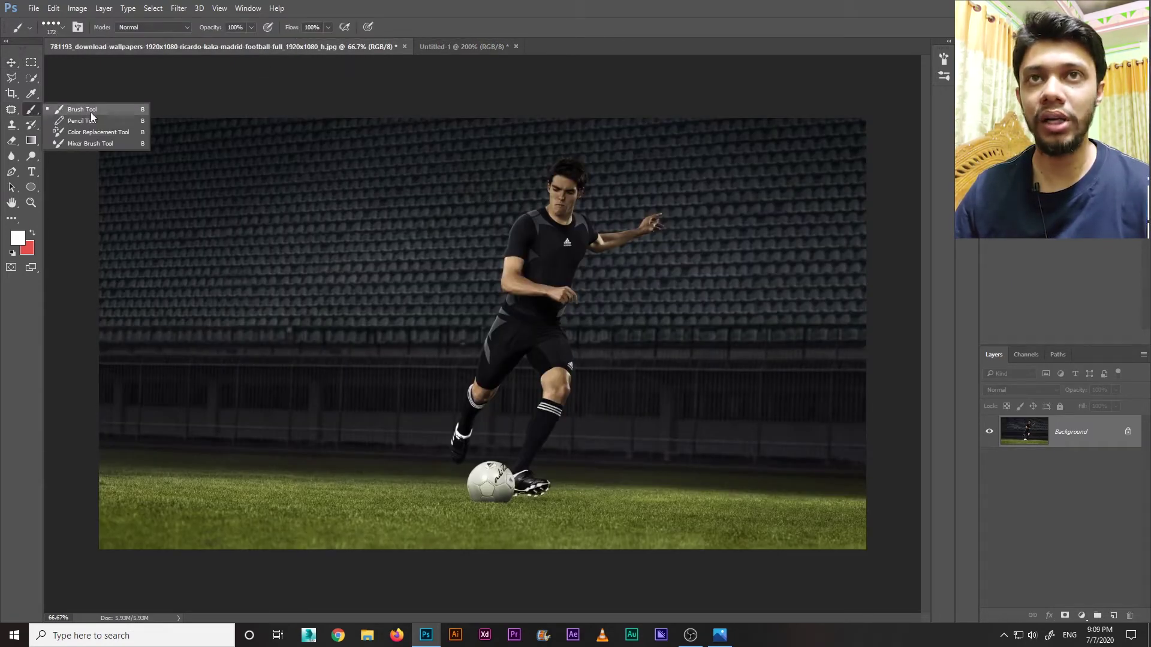
pyautogui.click(83, 110)
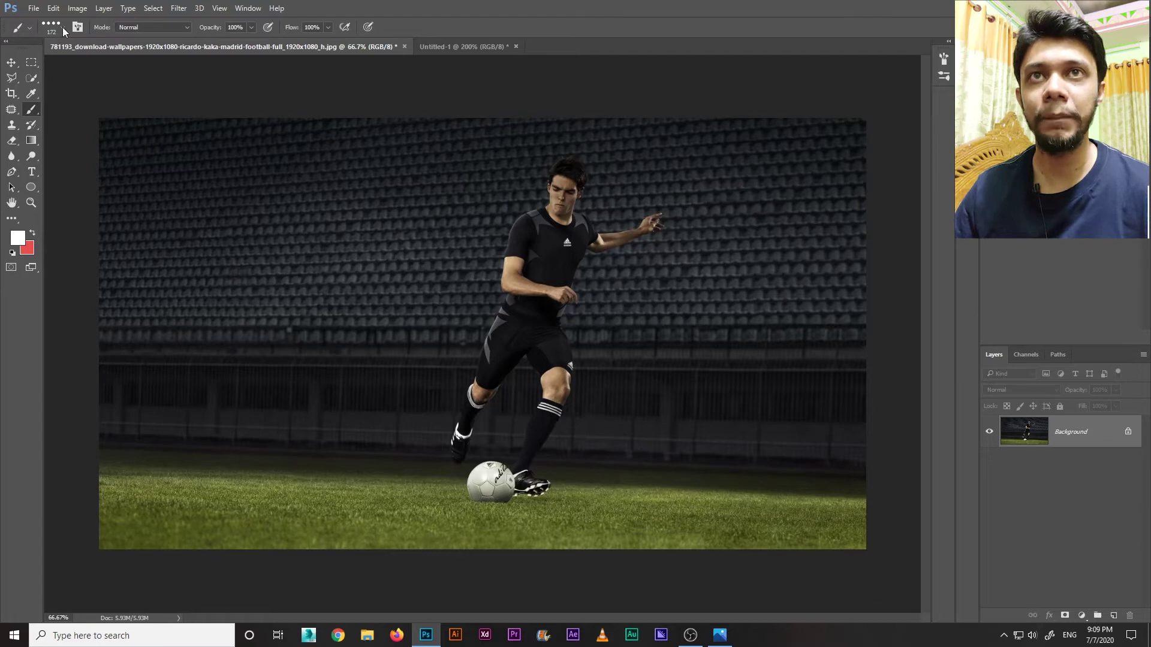
pyautogui.click(64, 28)
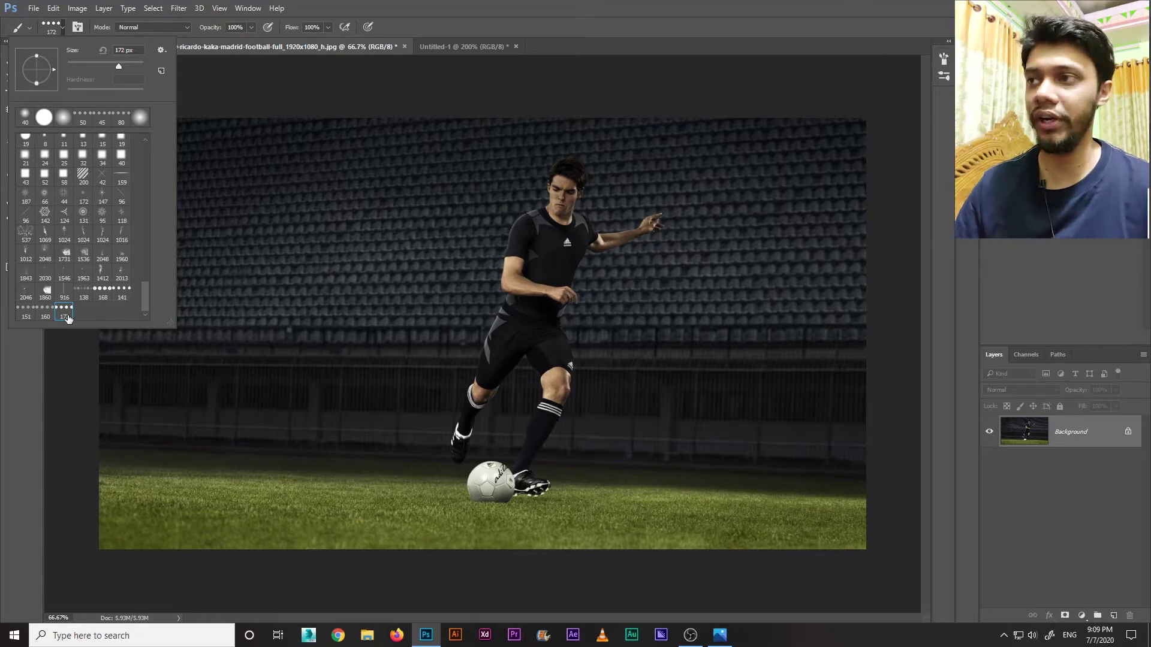
pyautogui.click(646, 5)
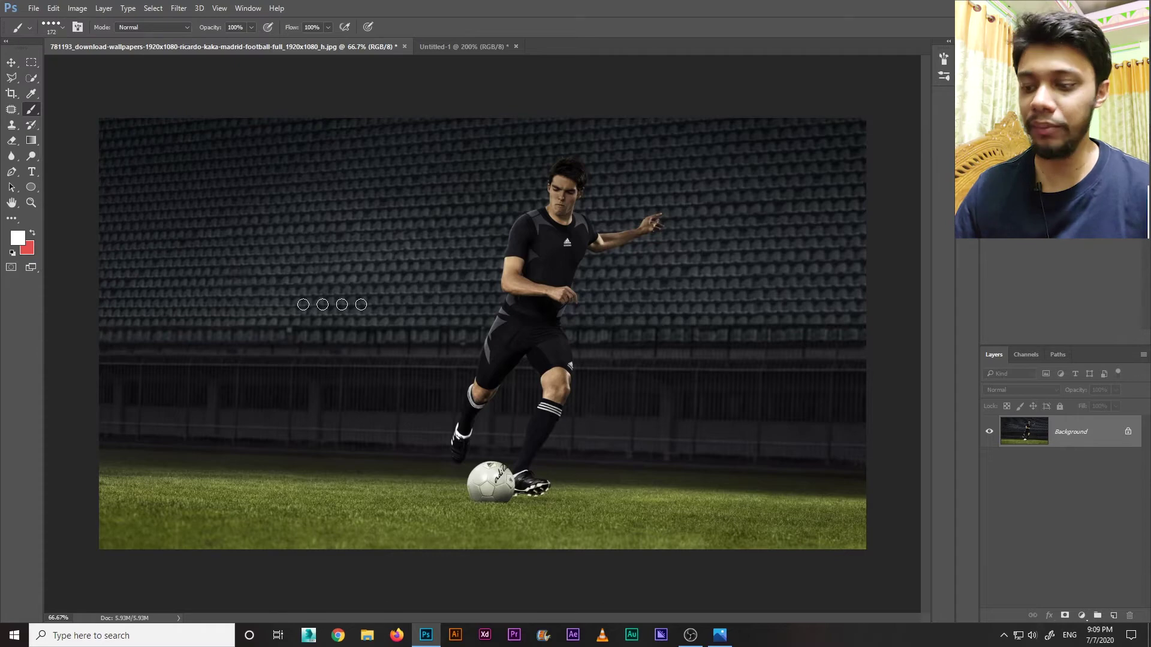
# Step: Reduce the four-dot brush's size to 90 px
pyautogui.press('[')
pyautogui.press('[')
pyautogui.press('[')
pyautogui.press('[')
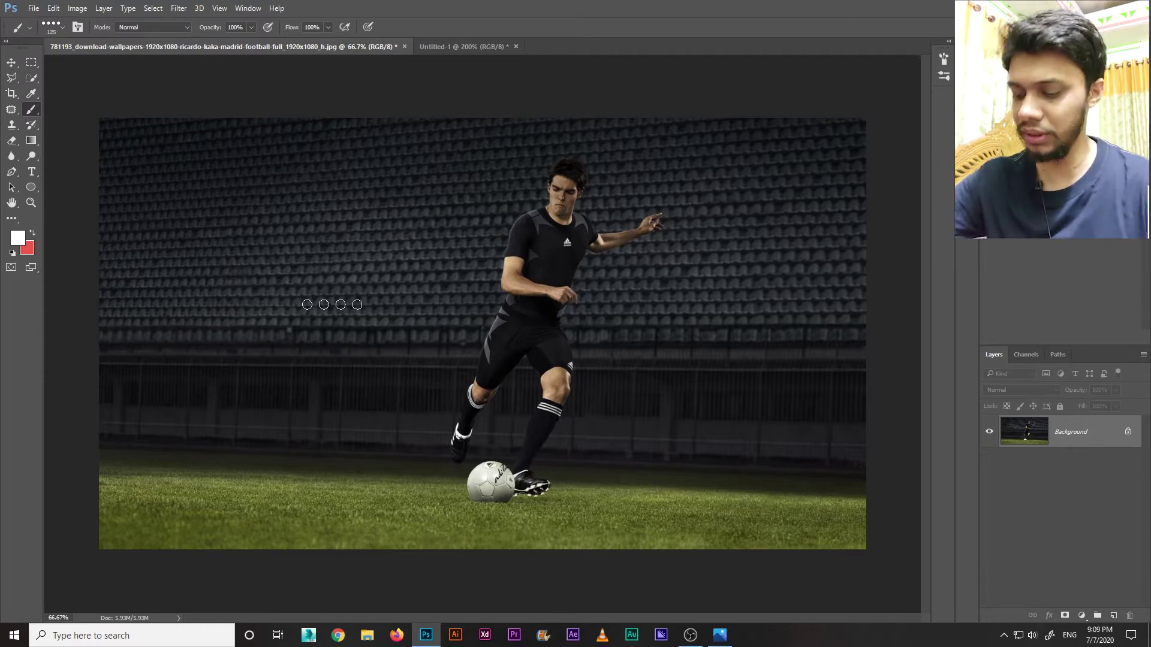
pyautogui.press(']')
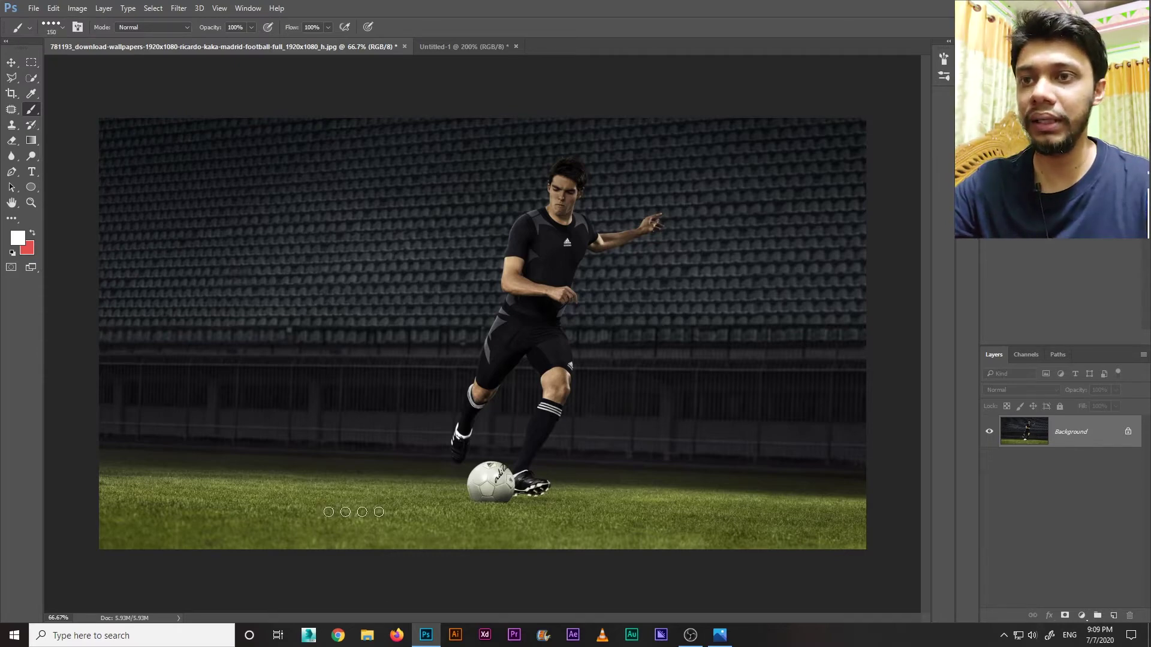
pyautogui.press('[')
pyautogui.press('[')
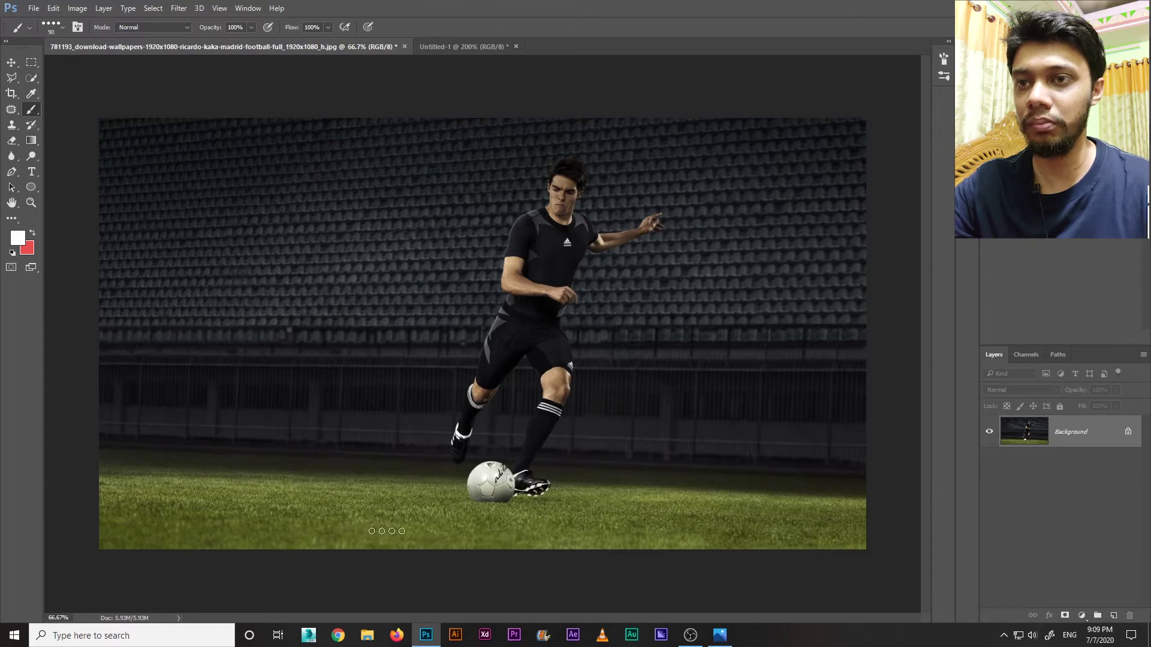
# Step: Test the brush with a looping stroke over the player, undo it, and reduce the brush size to 50 px
pyautogui.moveTo(395, 551)
pyautogui.mouseDown()
pyautogui.moveTo(390, 523)
pyautogui.moveTo(733, 314)
pyautogui.moveTo(413, 311)
pyautogui.moveTo(232, 334)
pyautogui.moveTo(147, 244)
pyautogui.moveTo(138, 282)
pyautogui.mouseUp()
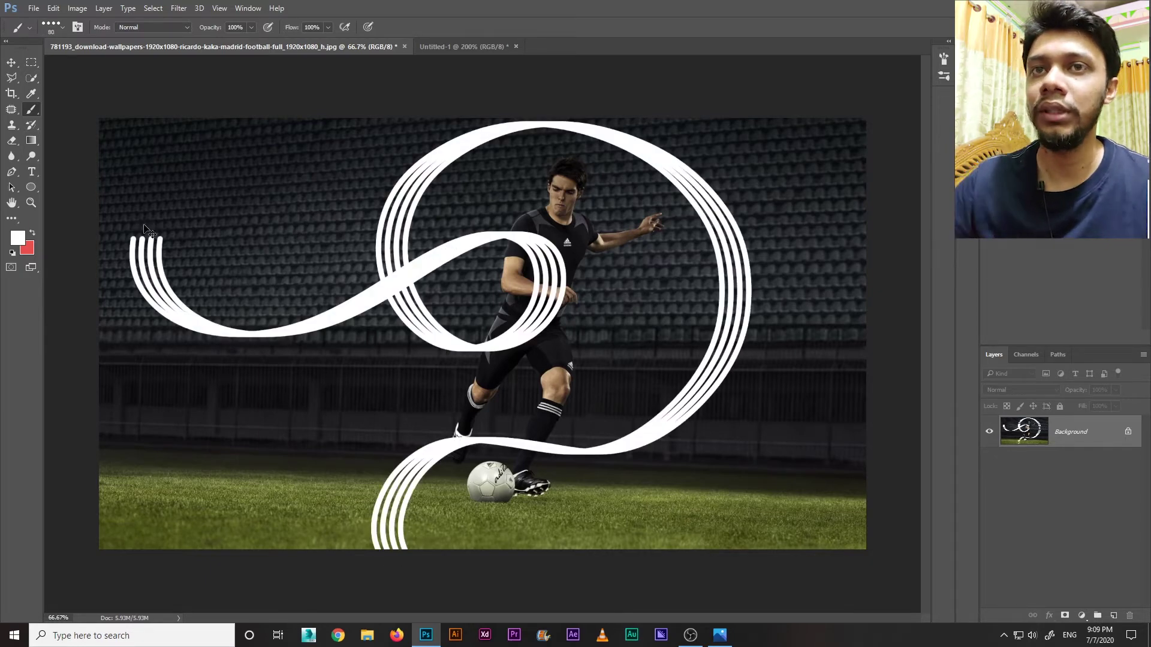
pyautogui.hotkey('ctrl', 'z')
pyautogui.press('[')
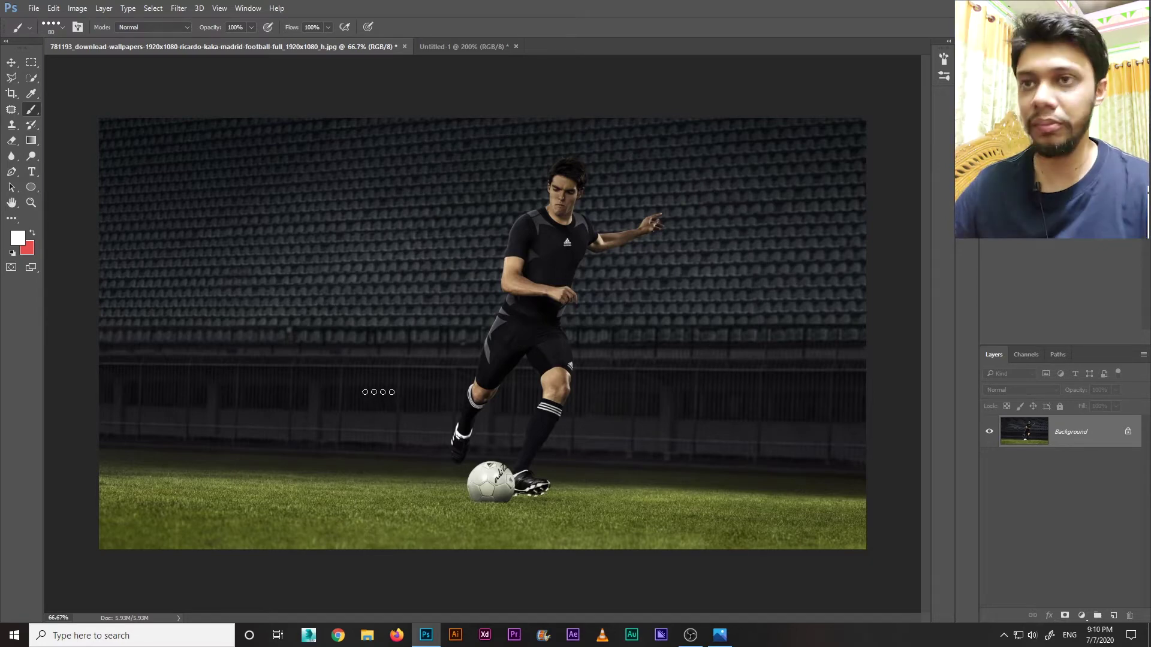
pyautogui.press('[')
pyautogui.press('[')
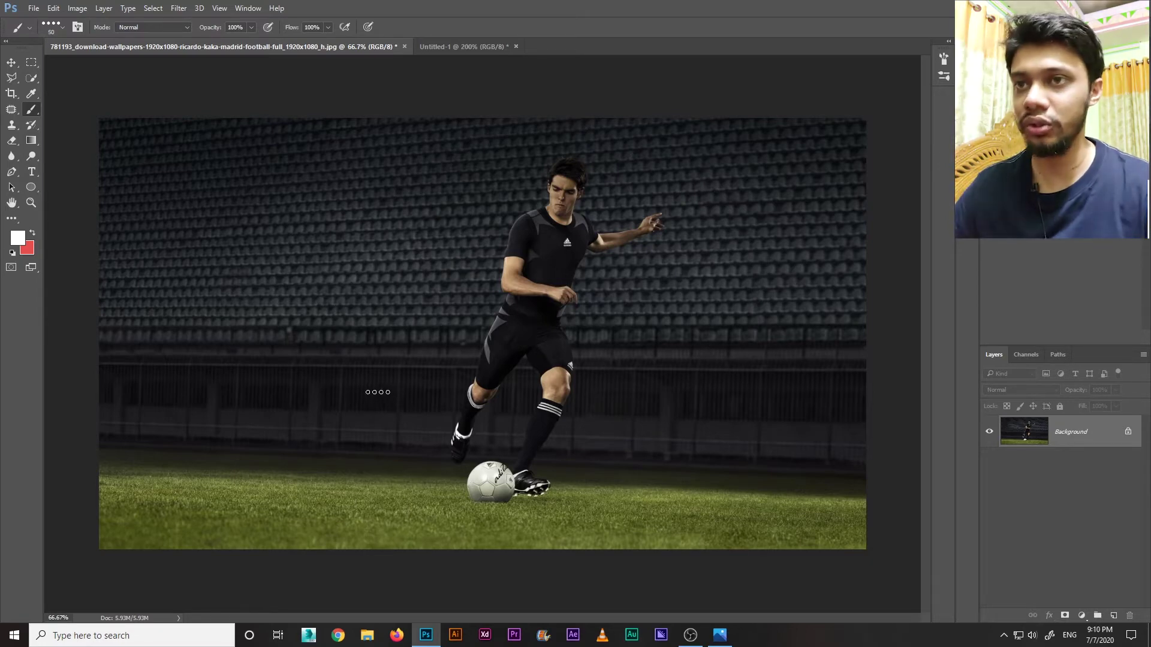
# Step: Add a new layer above the photo's Background layer and check the foreground colour, keeping it white
pyautogui.click(1113, 616)
pyautogui.click(18, 238)
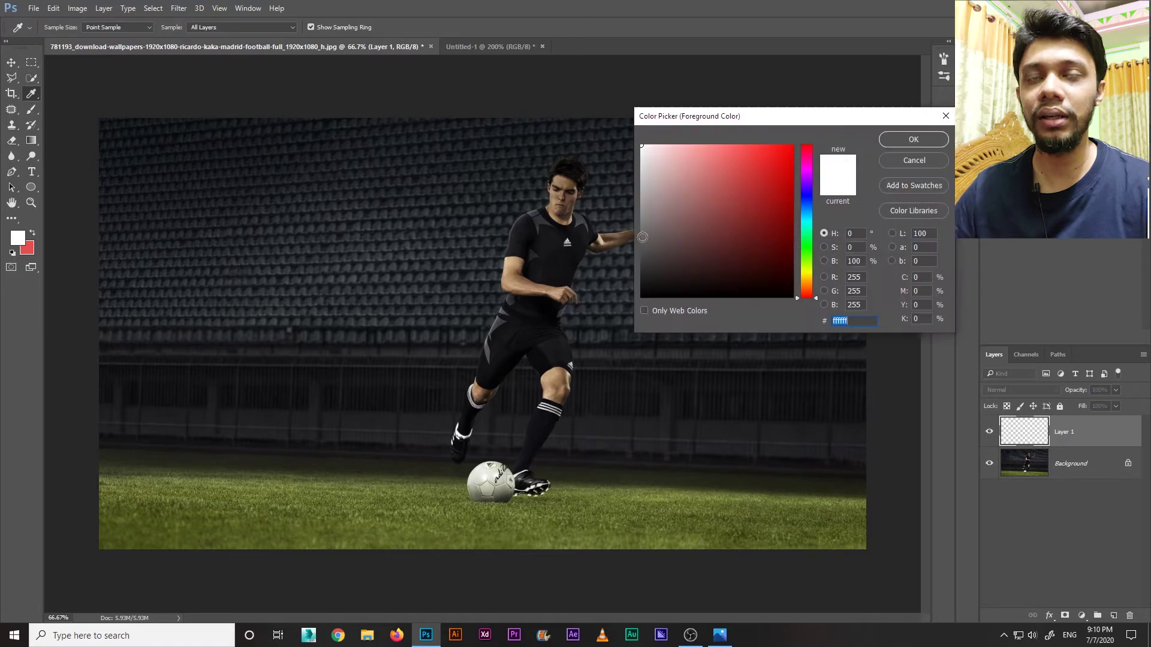
pyautogui.click(941, 160)
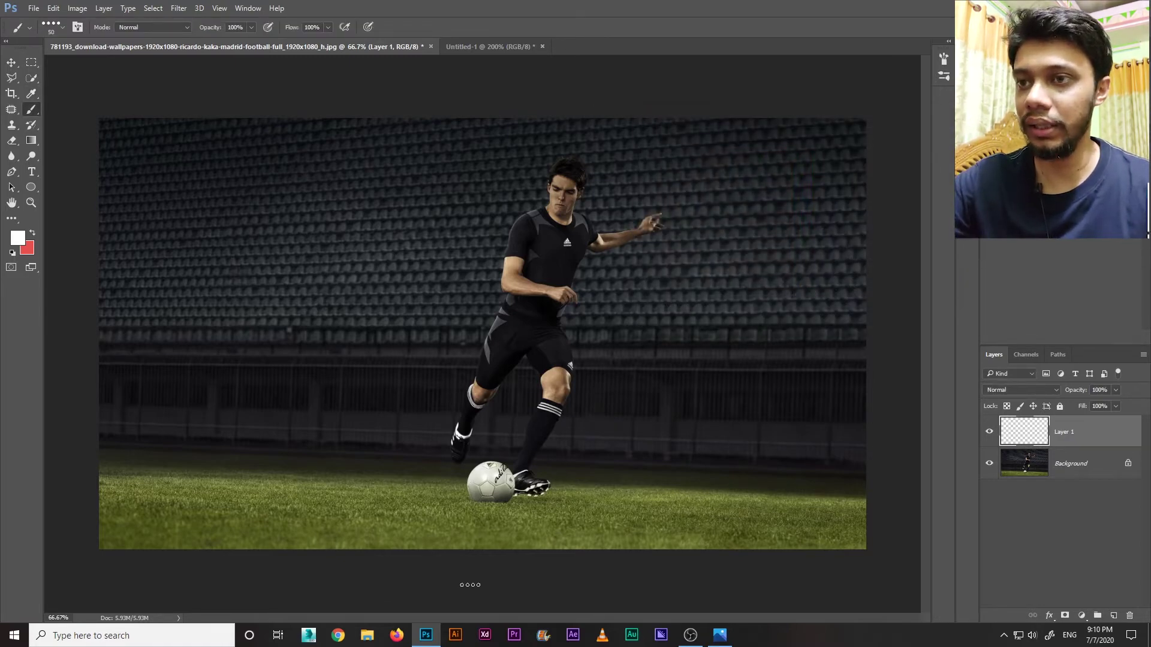
pyautogui.moveTo(483, 590)
pyautogui.mouseDown()
pyautogui.moveTo(475, 512)
pyautogui.moveTo(617, 407)
pyautogui.moveTo(714, 208)
pyautogui.moveTo(502, 131)
pyautogui.moveTo(481, 300)
pyautogui.moveTo(643, 271)
pyautogui.moveTo(500, 244)
pyautogui.moveTo(273, 374)
pyautogui.moveTo(263, 258)
pyautogui.moveTo(258, 390)
pyautogui.moveTo(41, 434)
pyautogui.mouseUp()
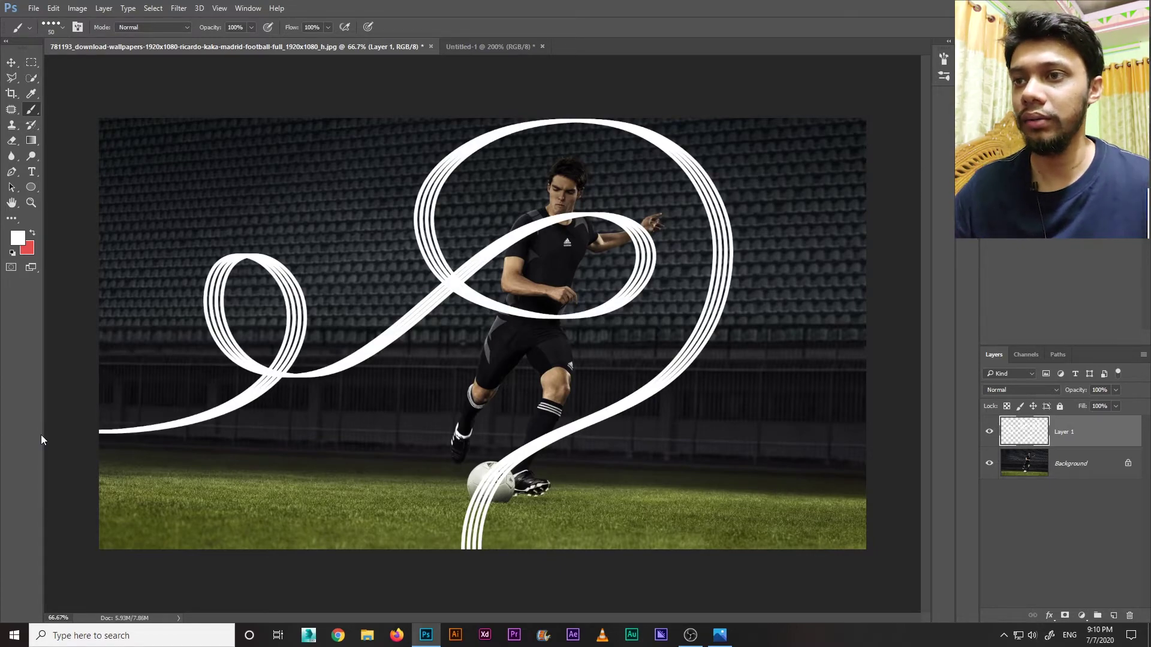
pyautogui.hotkey('ctrl', 'z')
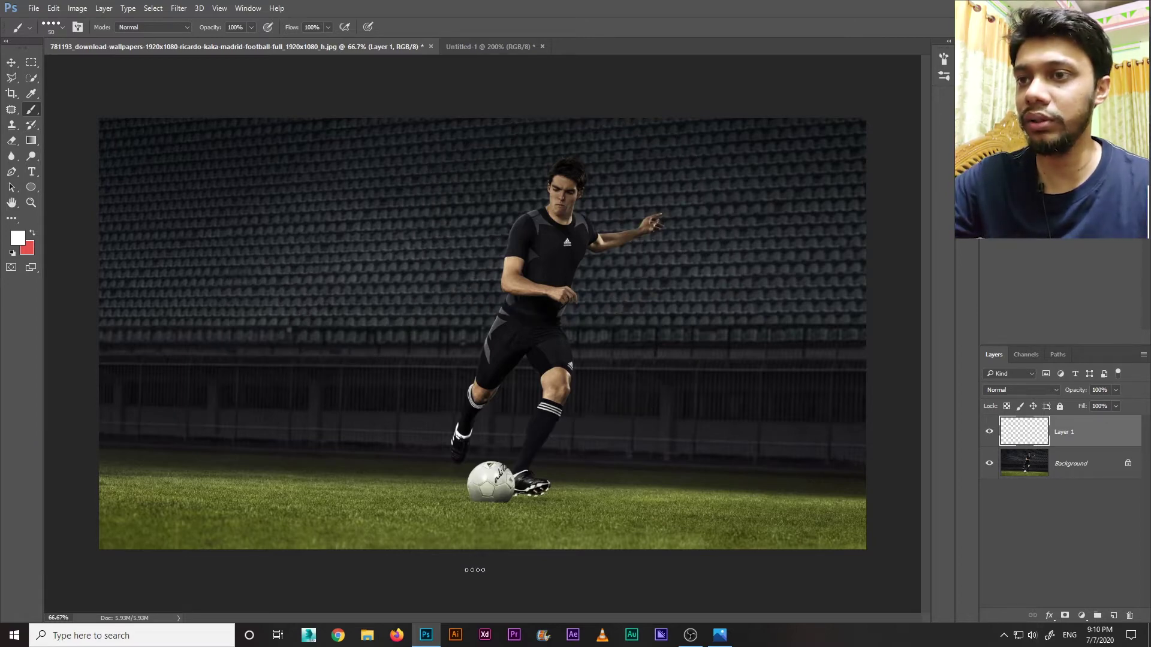
pyautogui.moveTo(449, 564)
pyautogui.mouseDown()
pyautogui.moveTo(614, 419)
pyautogui.moveTo(750, 251)
pyautogui.moveTo(599, 136)
pyautogui.moveTo(443, 251)
pyautogui.moveTo(534, 344)
pyautogui.moveTo(626, 279)
pyautogui.moveTo(499, 261)
pyautogui.moveTo(289, 299)
pyautogui.moveTo(321, 225)
pyautogui.moveTo(337, 346)
pyautogui.moveTo(147, 354)
pyautogui.moveTo(1, 461)
pyautogui.mouseUp()
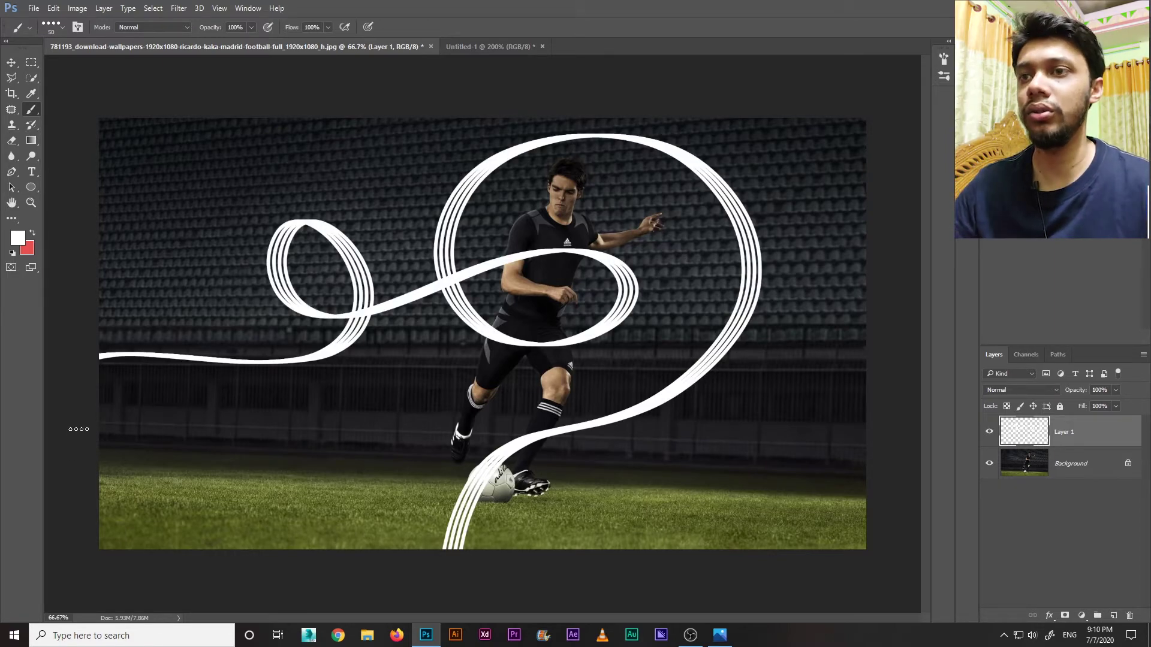
pyautogui.hotkey('ctrl', 'z')
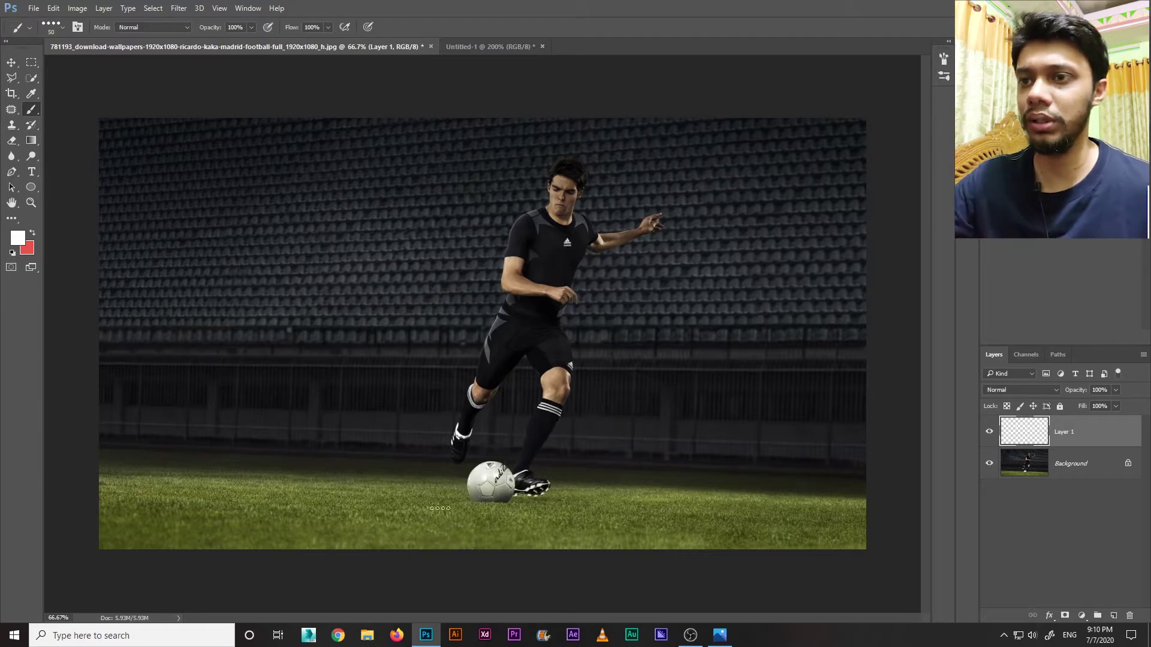
# Step: Paint a white four-line ribbon on Layer 1 from below the ball, looping around the player and exiting past the photo's left edge
pyautogui.moveTo(483, 570)
pyautogui.mouseDown()
pyautogui.moveTo(497, 457)
pyautogui.moveTo(668, 357)
pyautogui.moveTo(725, 198)
pyautogui.moveTo(506, 139)
pyautogui.moveTo(435, 297)
pyautogui.moveTo(601, 323)
pyautogui.moveTo(608, 253)
pyautogui.moveTo(399, 319)
pyautogui.moveTo(254, 267)
pyautogui.moveTo(320, 284)
pyautogui.moveTo(209, 367)
pyautogui.moveTo(2, 450)
pyautogui.mouseUp()
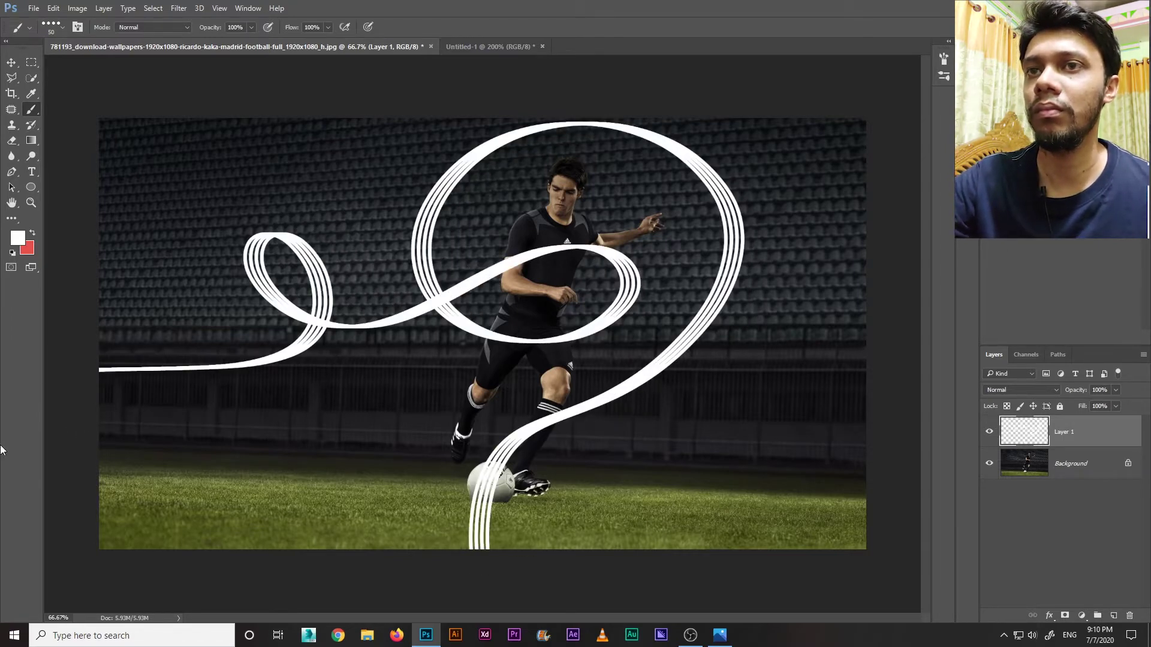
pyautogui.hotkey('ctrl', '+')
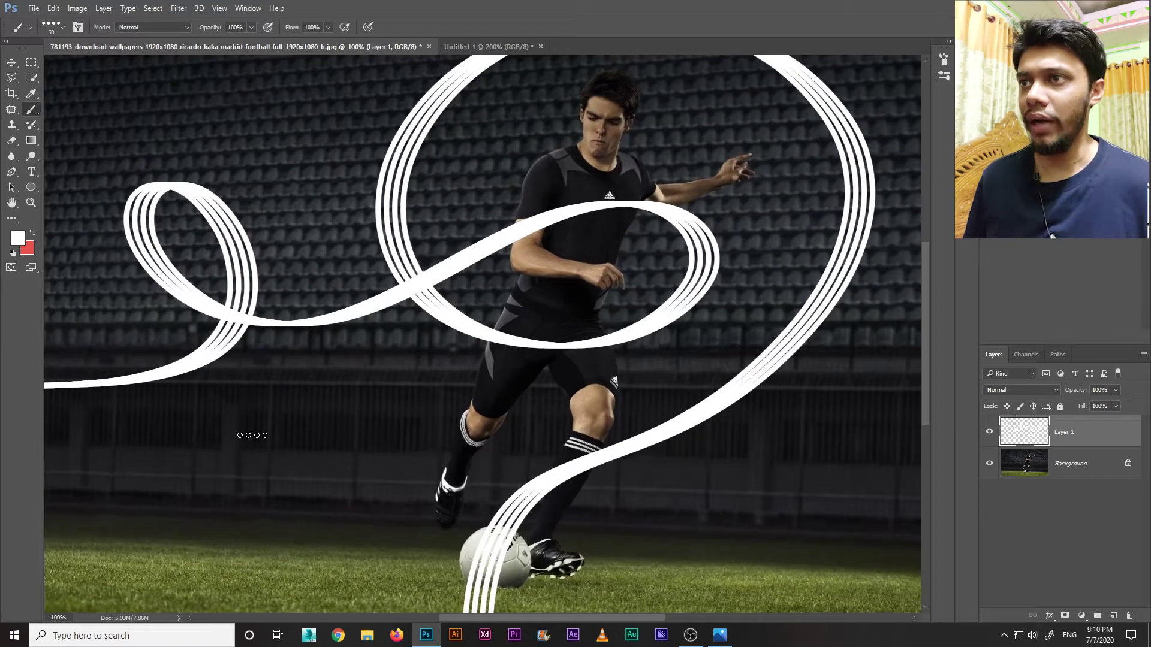
# Step: Add a layer mask to Layer 1, the layer holding the white ribbon
pyautogui.moveTo(233, 380)
pyautogui.mouseDown()
pyautogui.moveTo(264, 377)
pyautogui.moveTo(253, 335)
pyautogui.mouseUp()
pyautogui.moveTo(479, 501); pyautogui.dragTo(437, 518)
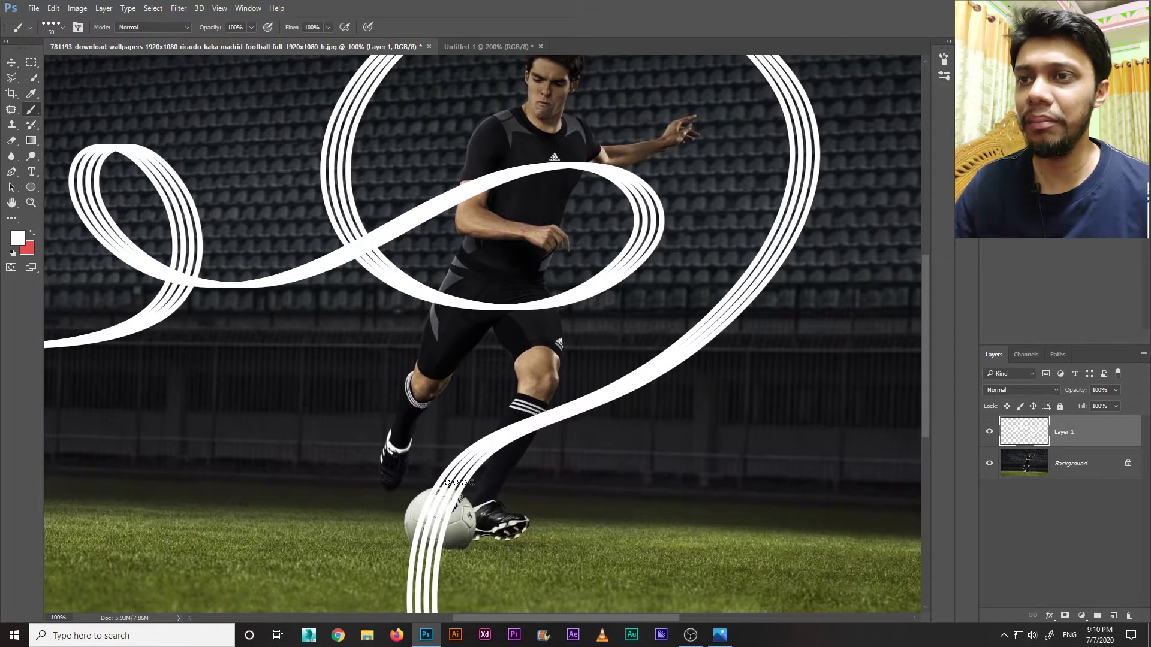
pyautogui.moveTo(519, 384); pyautogui.dragTo(445, 327)
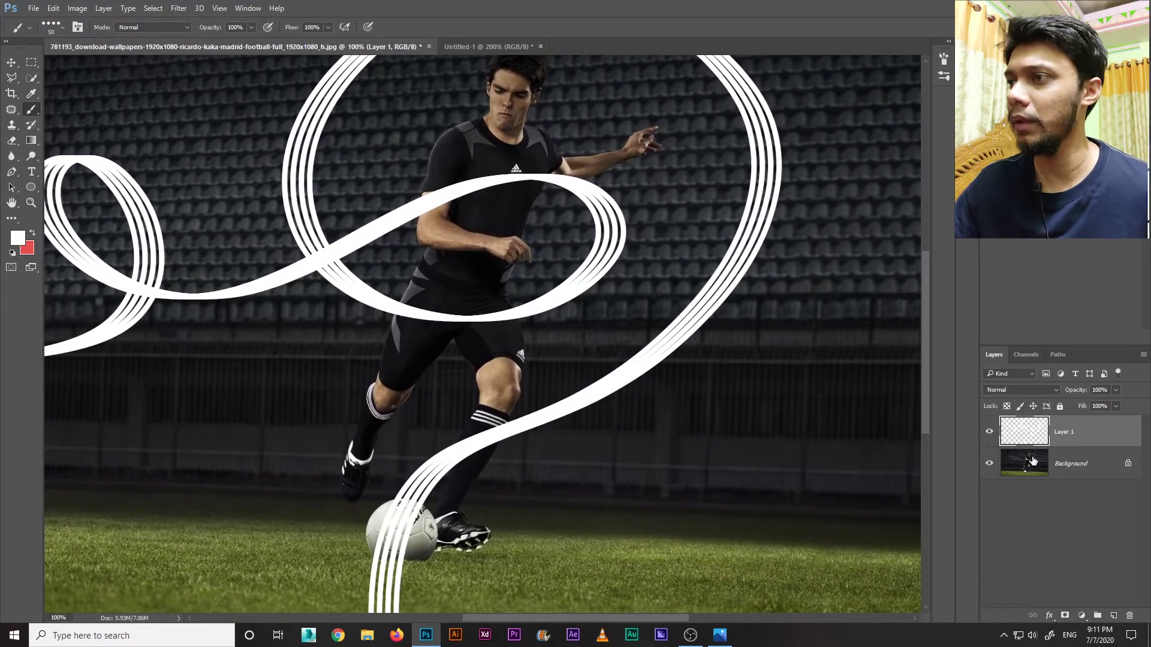
pyautogui.click(1064, 616)
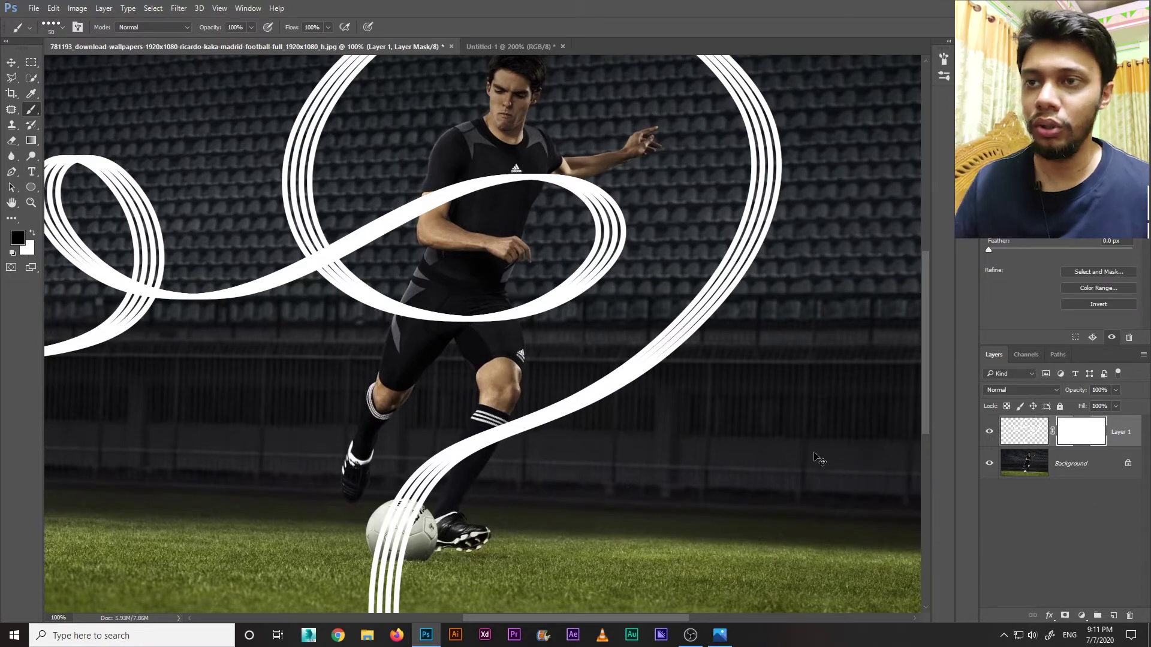
# Step: Replace the four-dot brush with a hard round brush at 50 px and 100% hardness for work around the ball
pyautogui.hotkey('ctrl', '+')
pyautogui.scroll(-3, 817, 450)
pyautogui.moveTo(502, 457); pyautogui.dragTo(541, 367)
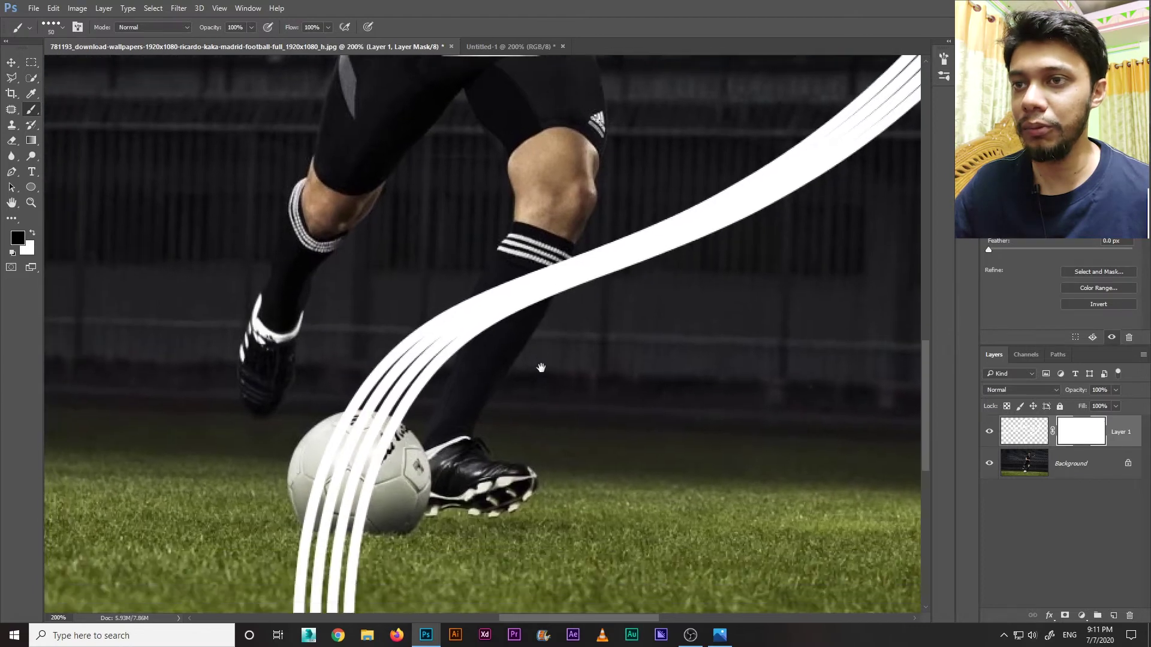
pyautogui.moveTo(511, 457); pyautogui.dragTo(519, 399)
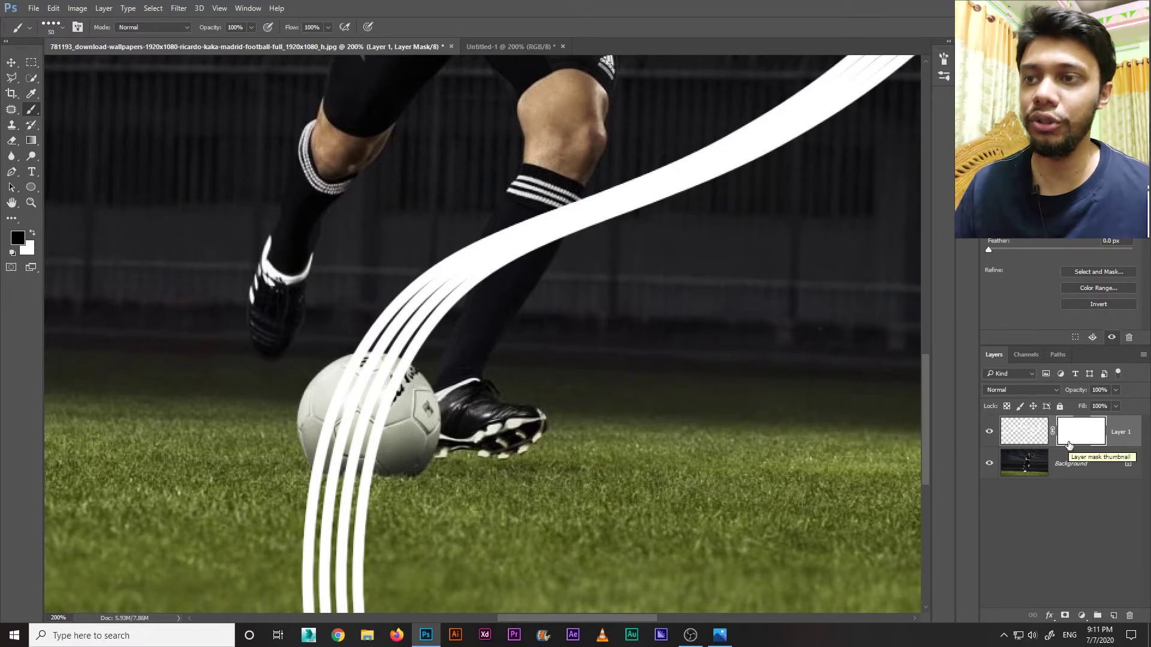
pyautogui.scroll(3, 446, 462)
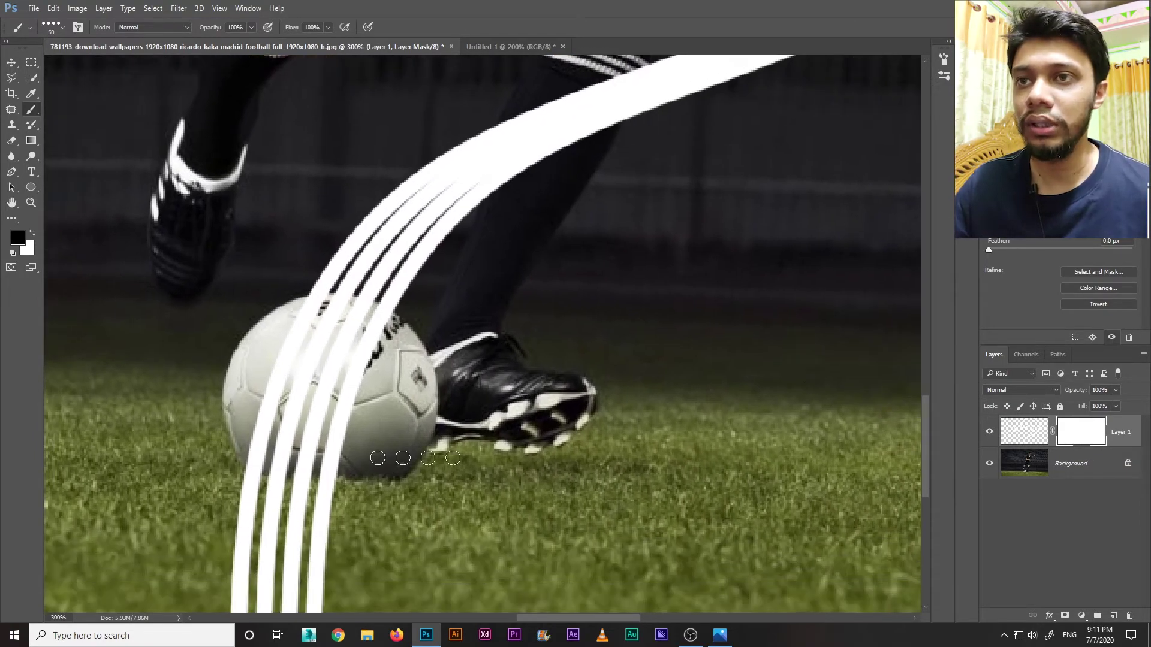
pyautogui.scroll(4, 436, 300)
pyautogui.moveTo(637, 327); pyautogui.dragTo(655, 355)
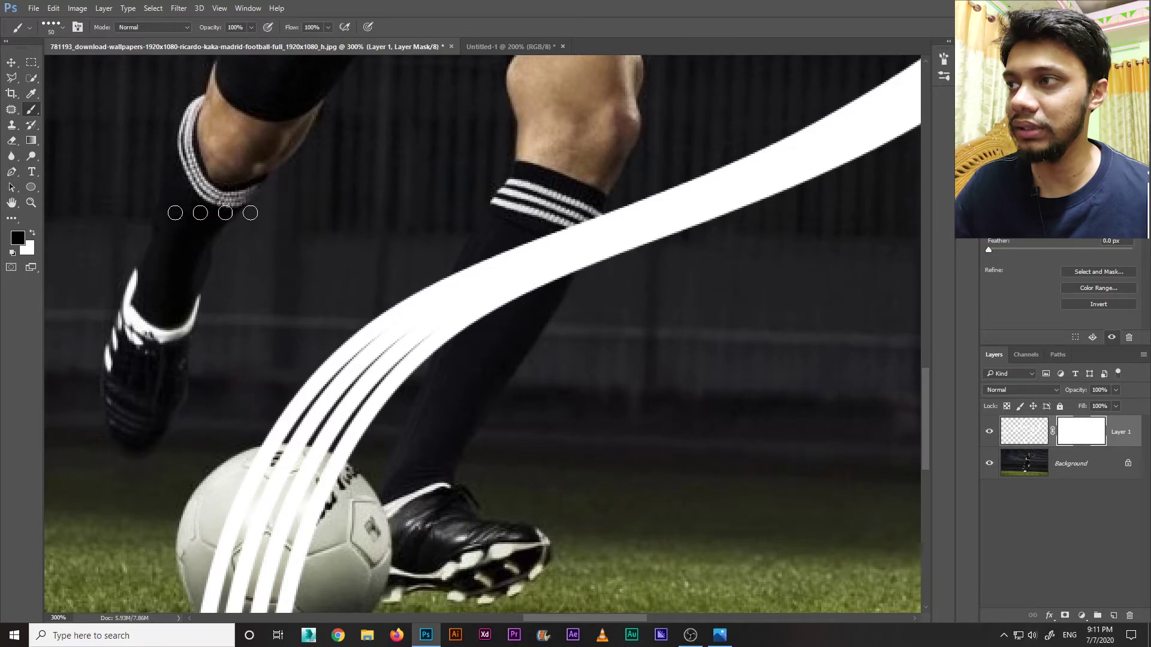
pyautogui.moveTo(34, 113)
pyautogui.mouseDown()
pyautogui.moveTo(53, 114)
pyautogui.moveTo(61, 47)
pyautogui.mouseUp()
pyautogui.click(63, 29)
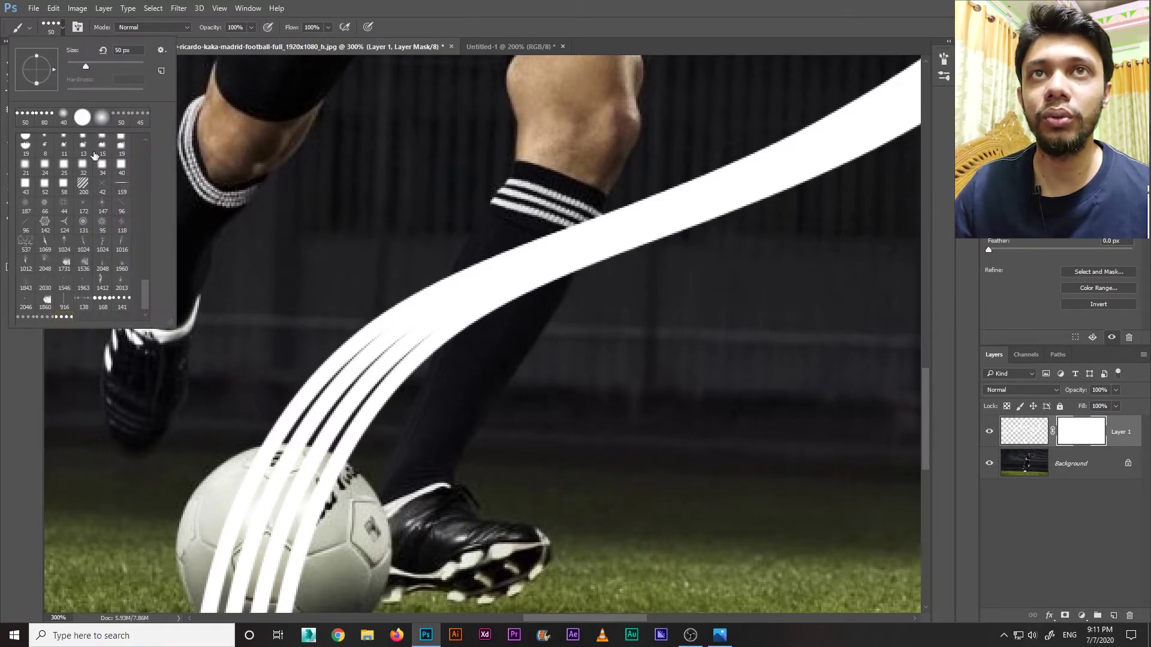
pyautogui.doubleClick(102, 118)
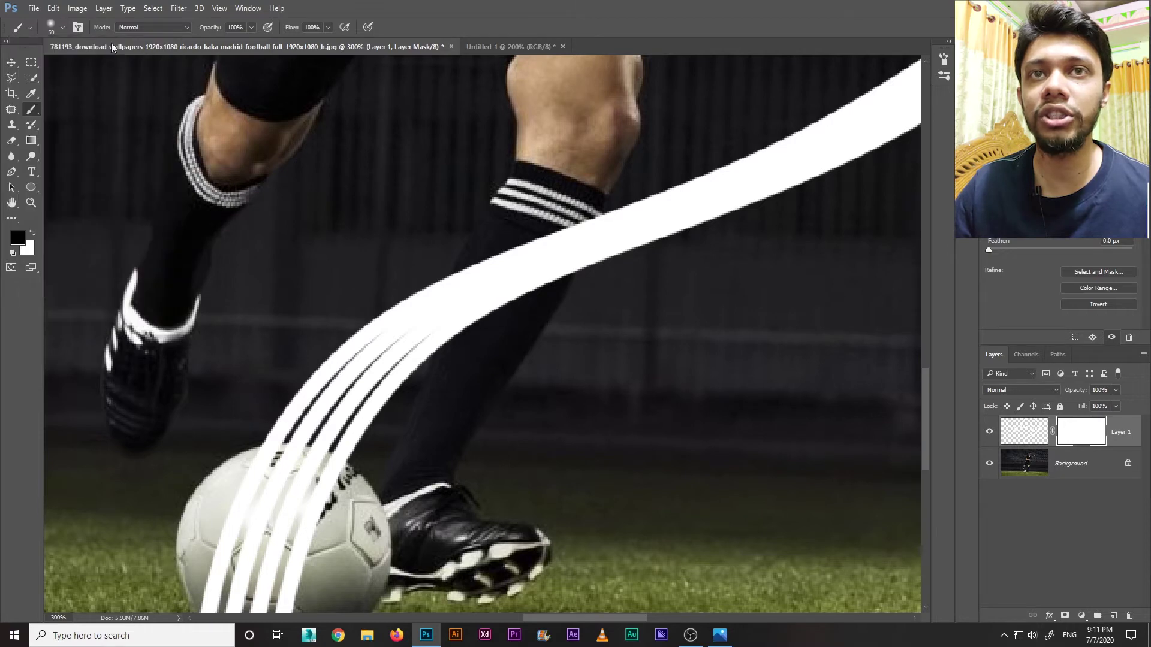
pyautogui.click(64, 29)
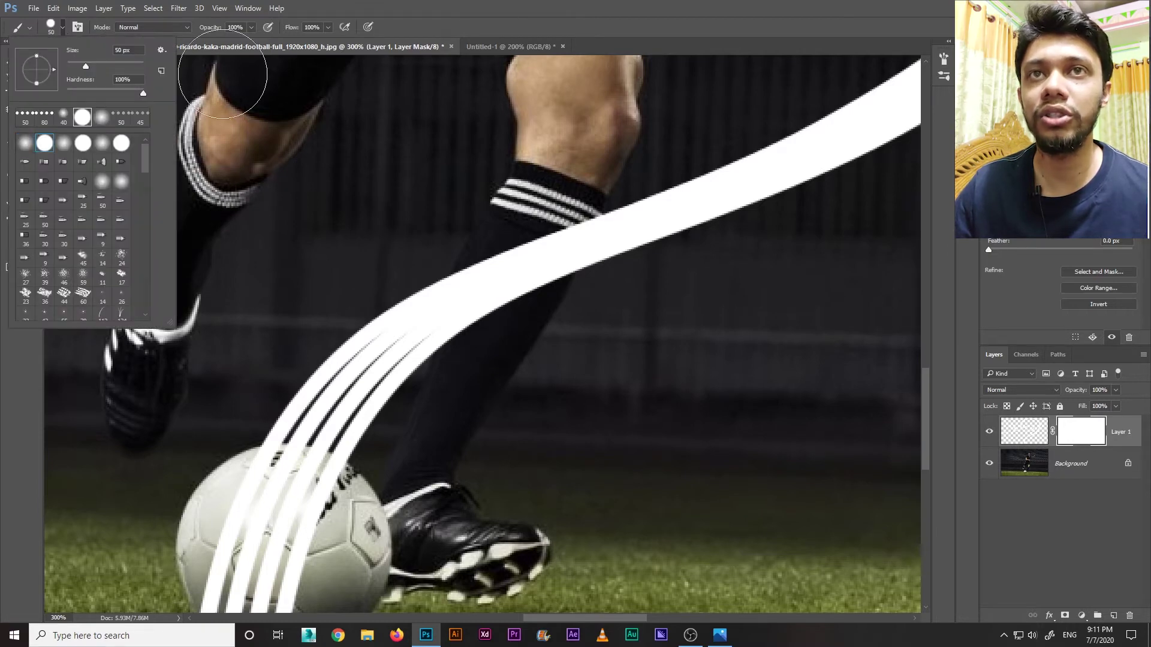
pyautogui.doubleClick(82, 117)
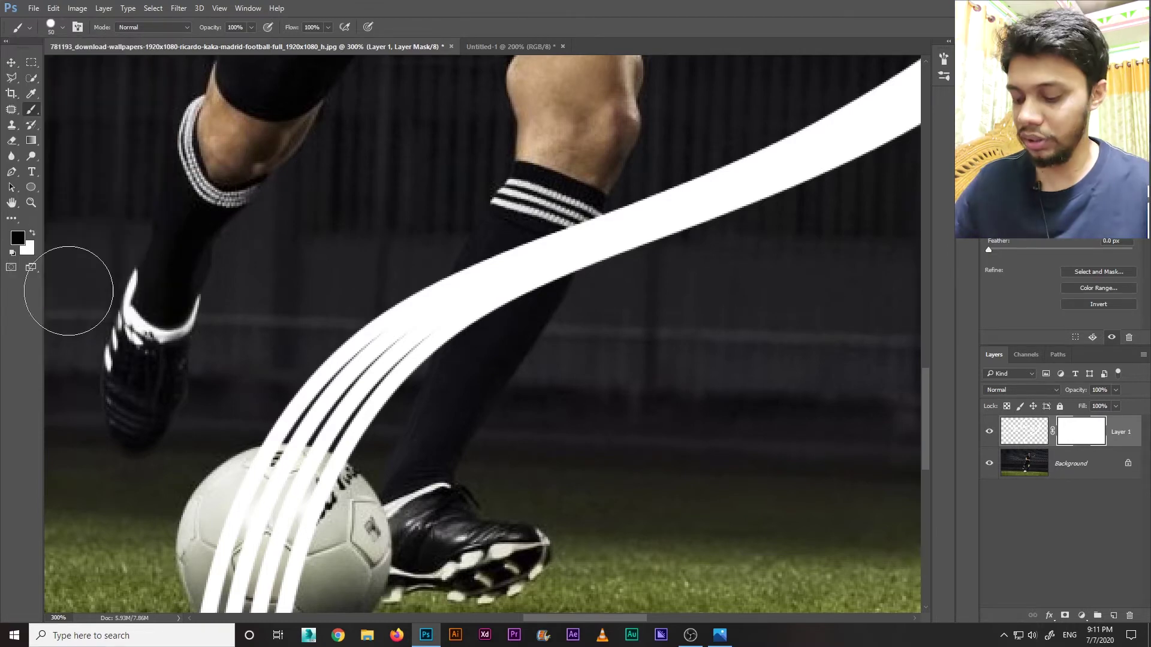
# Step: Reduce the brush to 45 px and paint black on Layer 1's mask to hide the ribbon over the ball
pyautogui.scroll(-2, 236, 488)
pyautogui.press('[')
pyautogui.moveTo(272, 440); pyautogui.dragTo(254, 498)
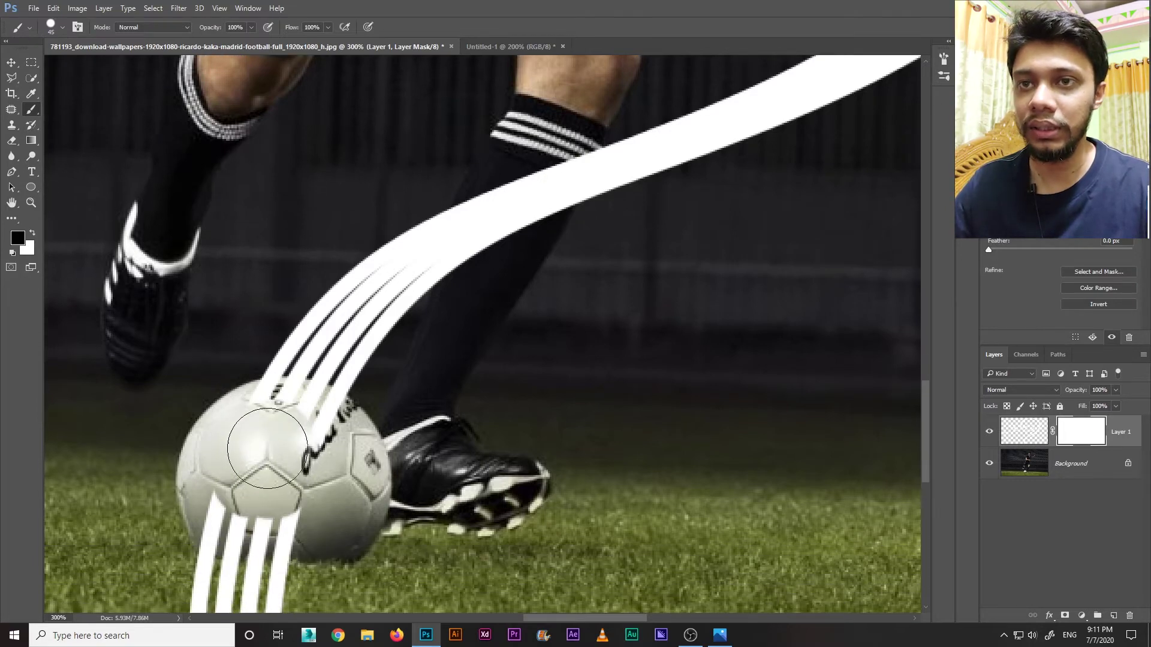
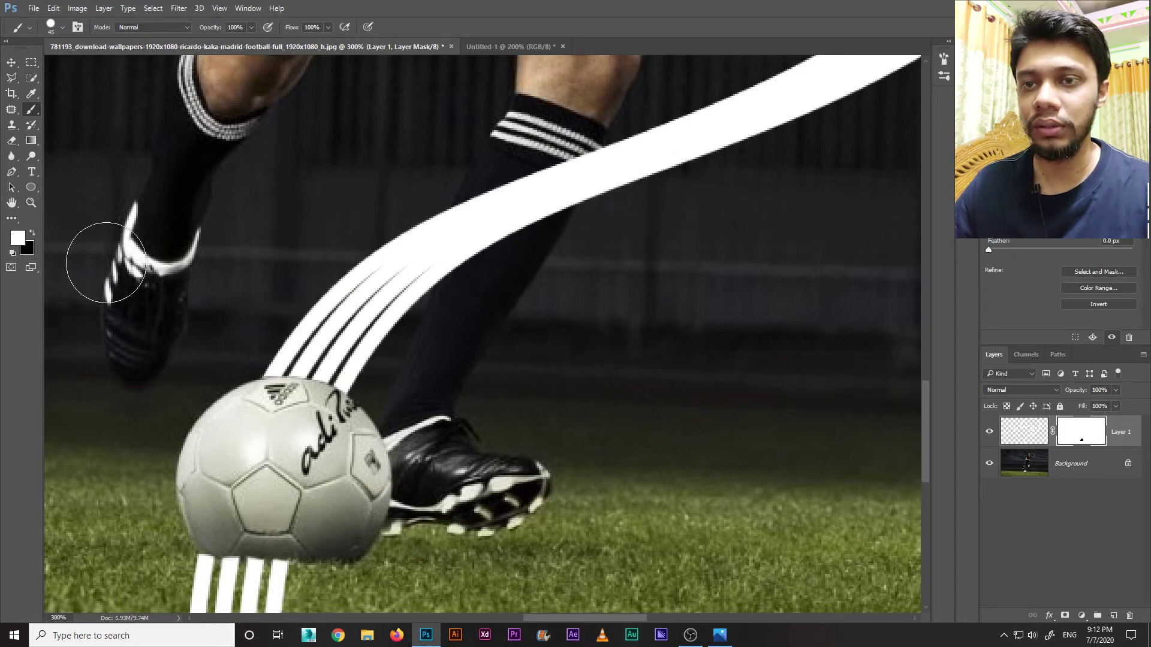
# Step: Reduce the brush to 30 px and mask out the ribbon where it crosses the kicking player's sock above the ball
pyautogui.scroll(2, 456, 294)
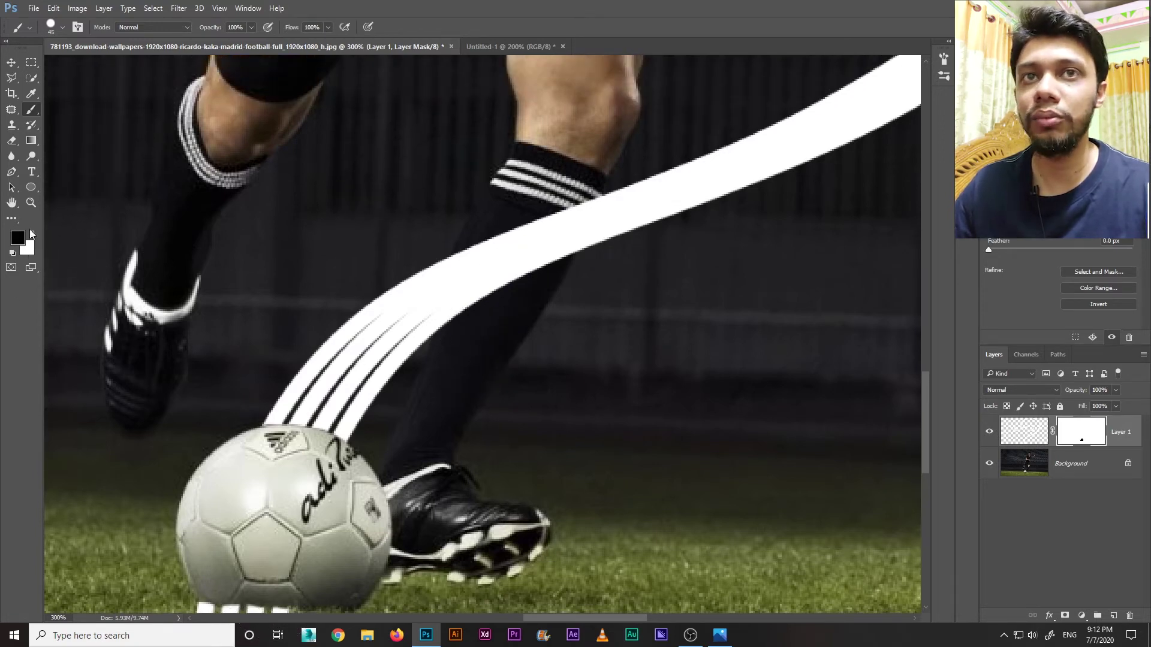
pyautogui.scroll(4, 403, 321)
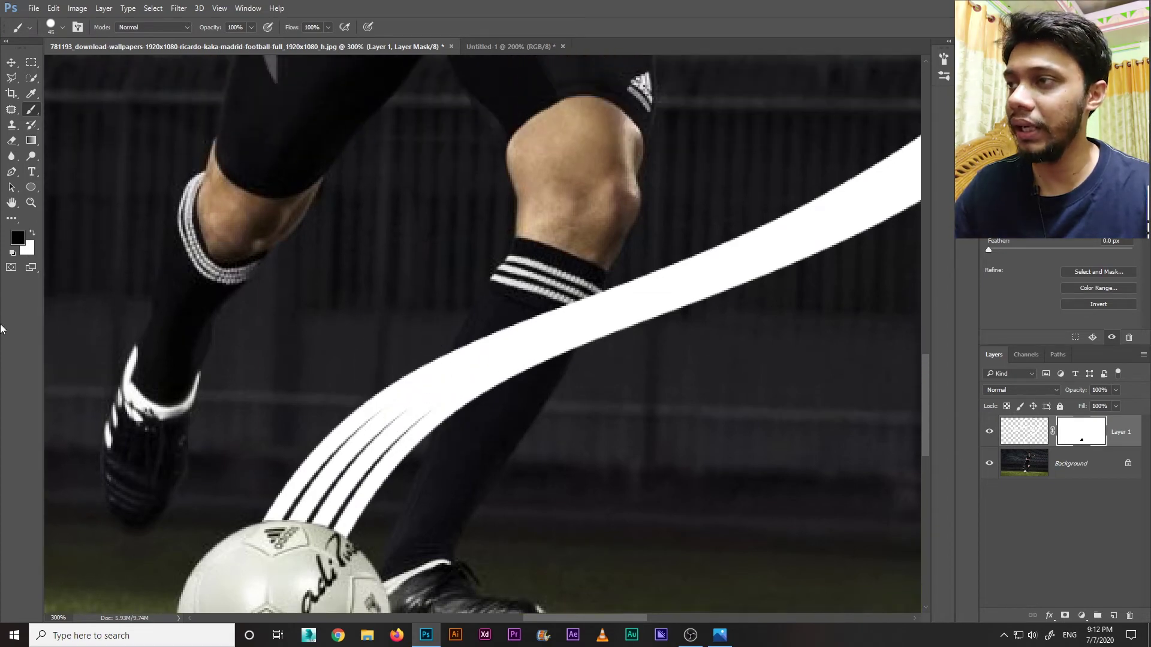
pyautogui.press('[')
pyautogui.press('[')
pyautogui.moveTo(591, 329)
pyautogui.mouseDown()
pyautogui.moveTo(506, 373)
pyautogui.moveTo(532, 313)
pyautogui.moveTo(559, 304)
pyautogui.moveTo(457, 380)
pyautogui.moveTo(518, 397)
pyautogui.mouseUp()
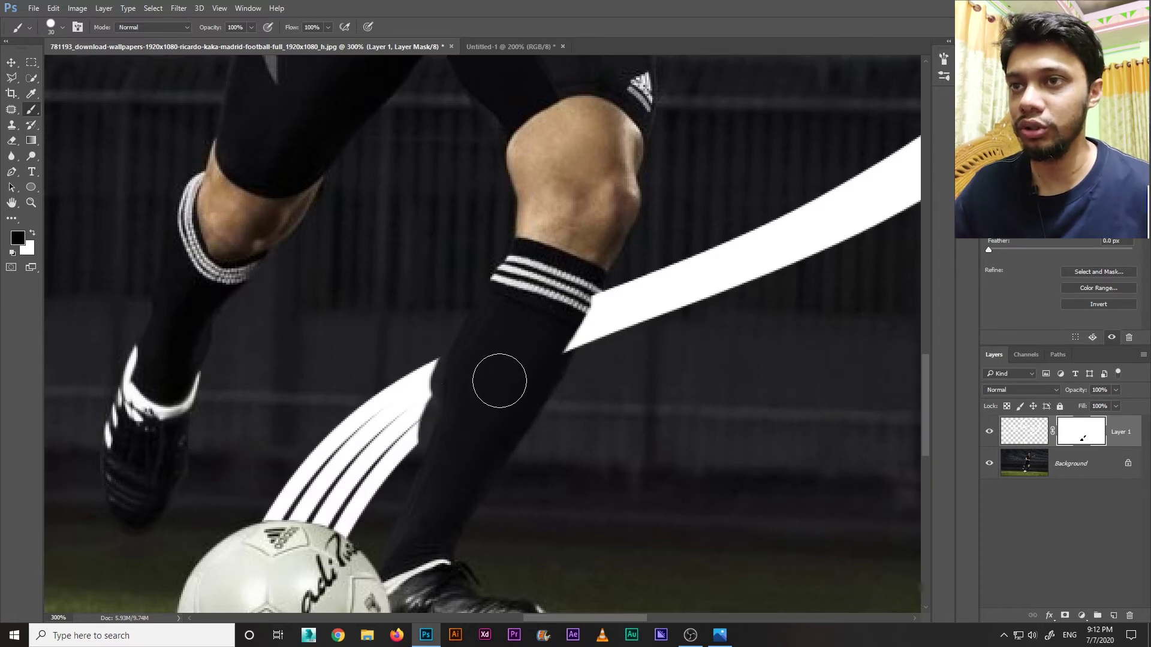
# Step: Refine the mask along both sides of the sock, painting white to restore the ribbon right up to the leg's outline
pyautogui.moveTo(591, 257)
pyautogui.mouseDown()
pyautogui.moveTo(557, 351)
pyautogui.moveTo(603, 266)
pyautogui.moveTo(577, 314)
pyautogui.mouseUp()
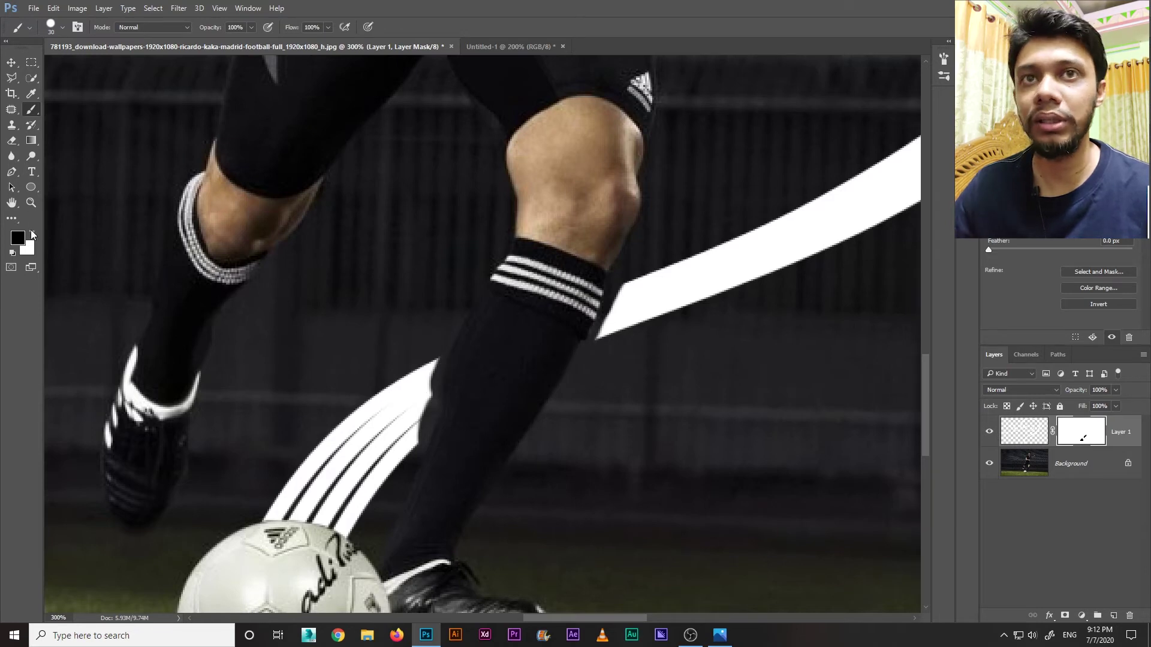
pyautogui.moveTo(424, 365)
pyautogui.mouseDown()
pyautogui.moveTo(400, 437)
pyautogui.moveTo(411, 378)
pyautogui.mouseUp()
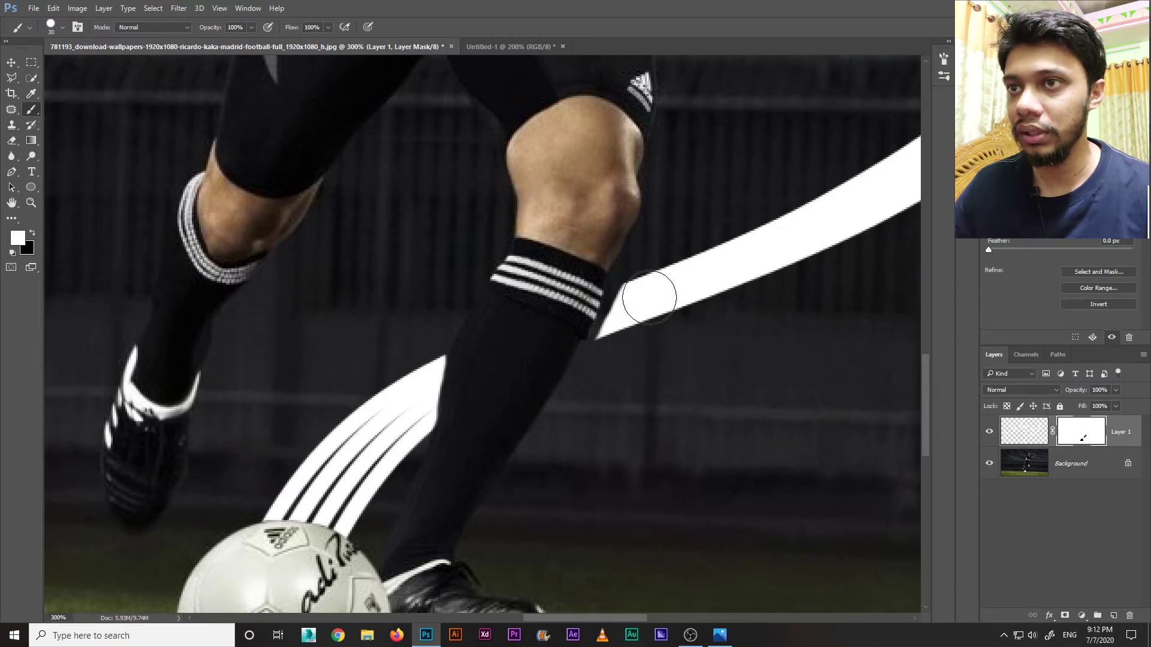
pyautogui.moveTo(644, 286)
pyautogui.mouseDown()
pyautogui.moveTo(614, 343)
pyautogui.moveTo(631, 302)
pyautogui.mouseUp()
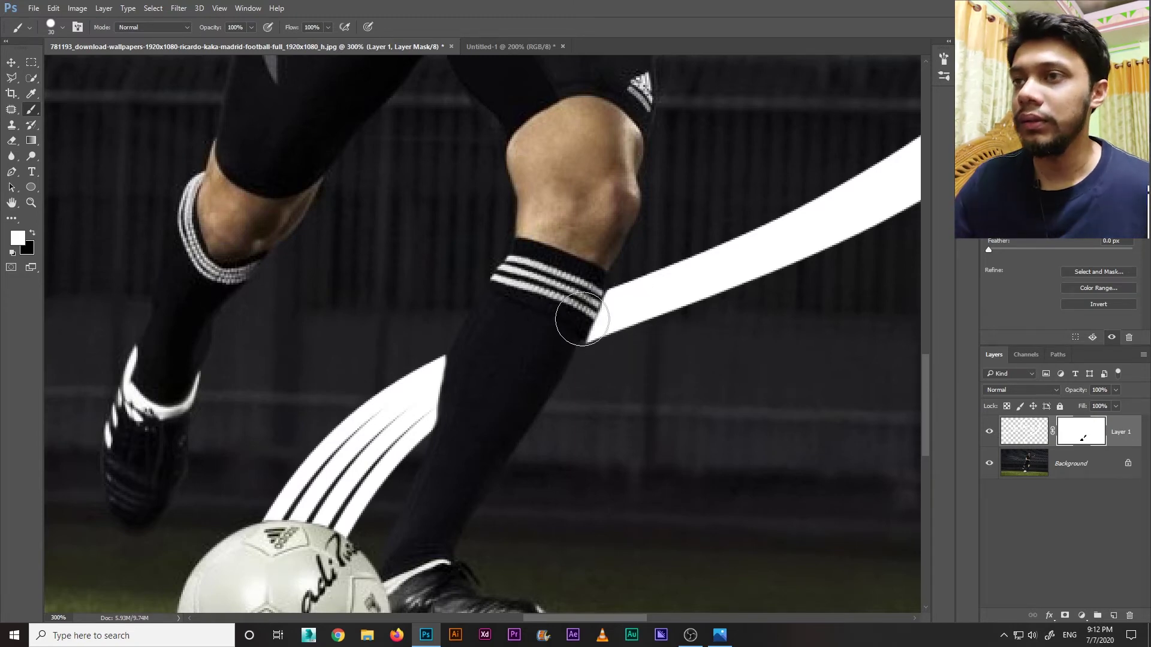
# Step: Paint black on Layer 1's mask to hide the lower ribbon loop where it crosses the player's shorts
pyautogui.scroll(-4, 676, 395)
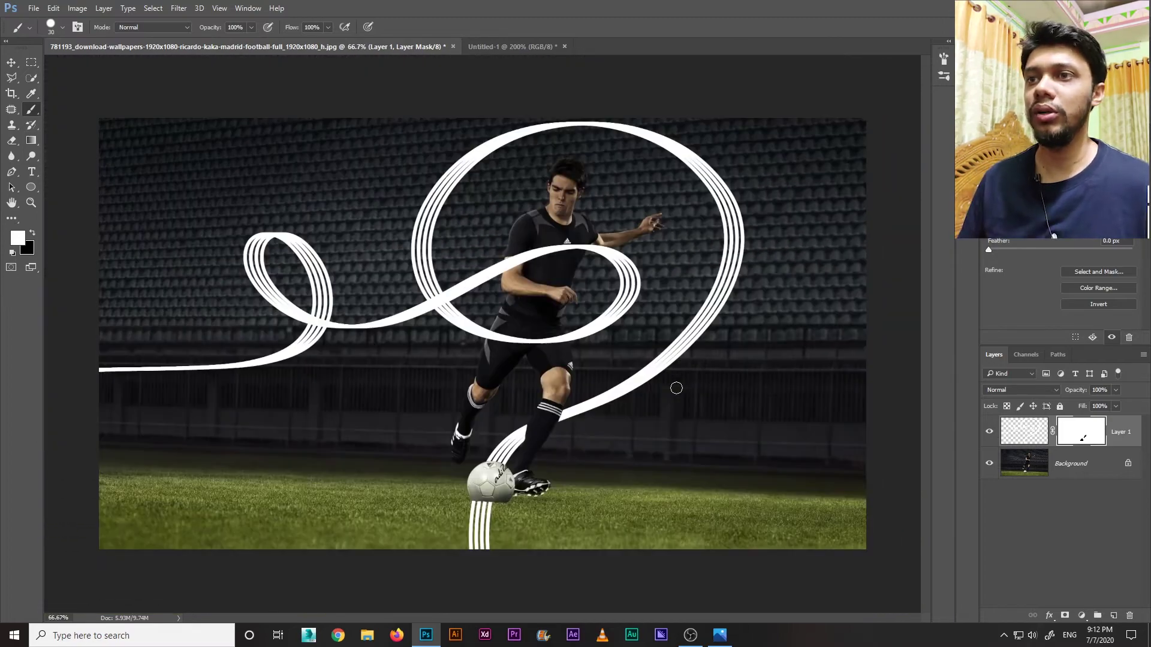
pyautogui.scroll(1, 676, 389)
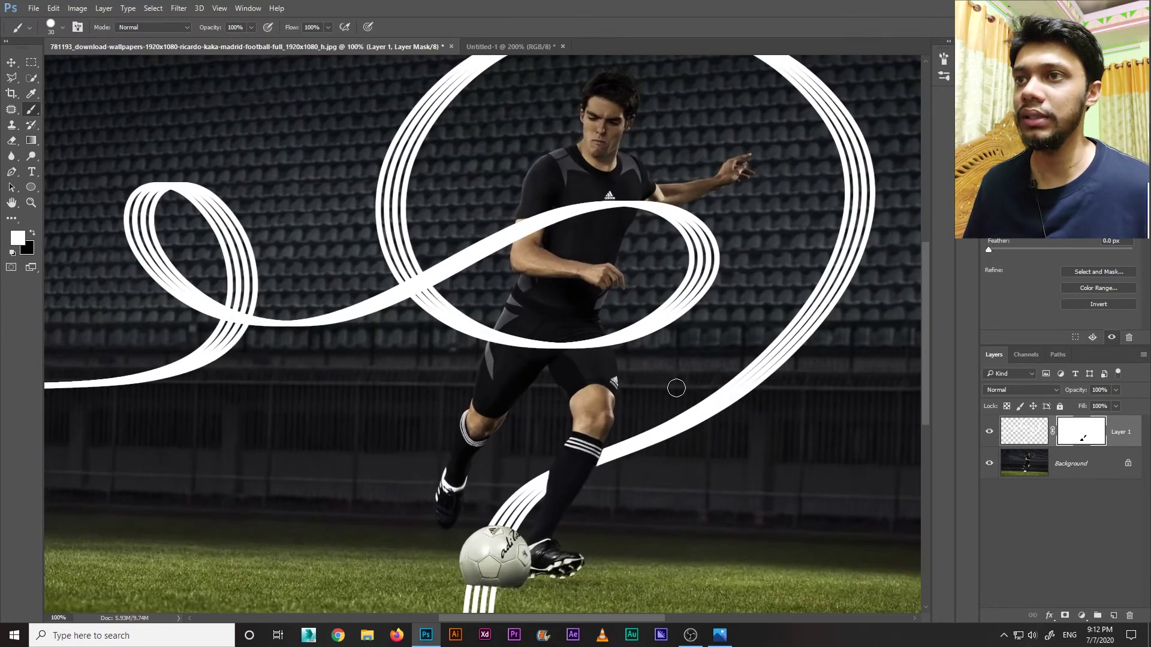
pyautogui.scroll(1, 676, 388)
pyautogui.moveTo(662, 380); pyautogui.dragTo(470, 416)
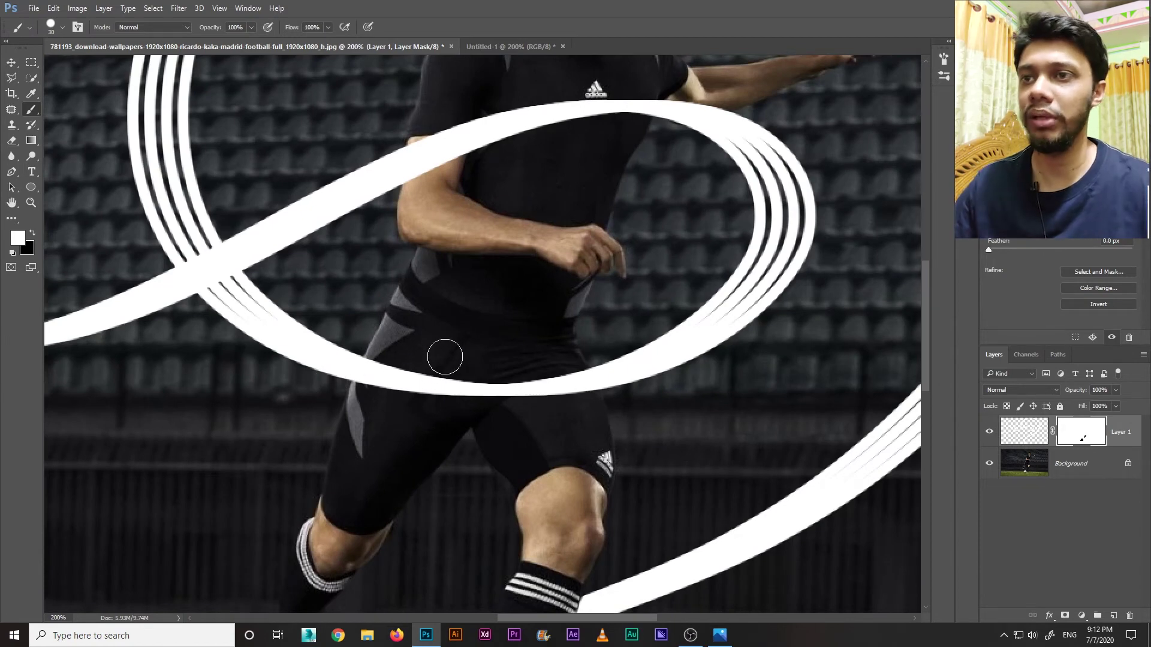
pyautogui.click(33, 233)
pyautogui.moveTo(482, 383)
pyautogui.mouseDown()
pyautogui.moveTo(456, 373)
pyautogui.moveTo(463, 394)
pyautogui.moveTo(466, 323)
pyautogui.moveTo(472, 381)
pyautogui.mouseUp()
pyautogui.moveTo(396, 363)
pyautogui.mouseDown()
pyautogui.moveTo(398, 334)
pyautogui.moveTo(437, 362)
pyautogui.moveTo(521, 375)
pyautogui.moveTo(571, 373)
pyautogui.moveTo(566, 362)
pyautogui.moveTo(575, 374)
pyautogui.moveTo(544, 353)
pyautogui.mouseUp()
# Step: Mask out the remaining ribbon ends overlapping both hips, finishing with the brush at 25 px
pyautogui.hotkey('ctrl', '+')
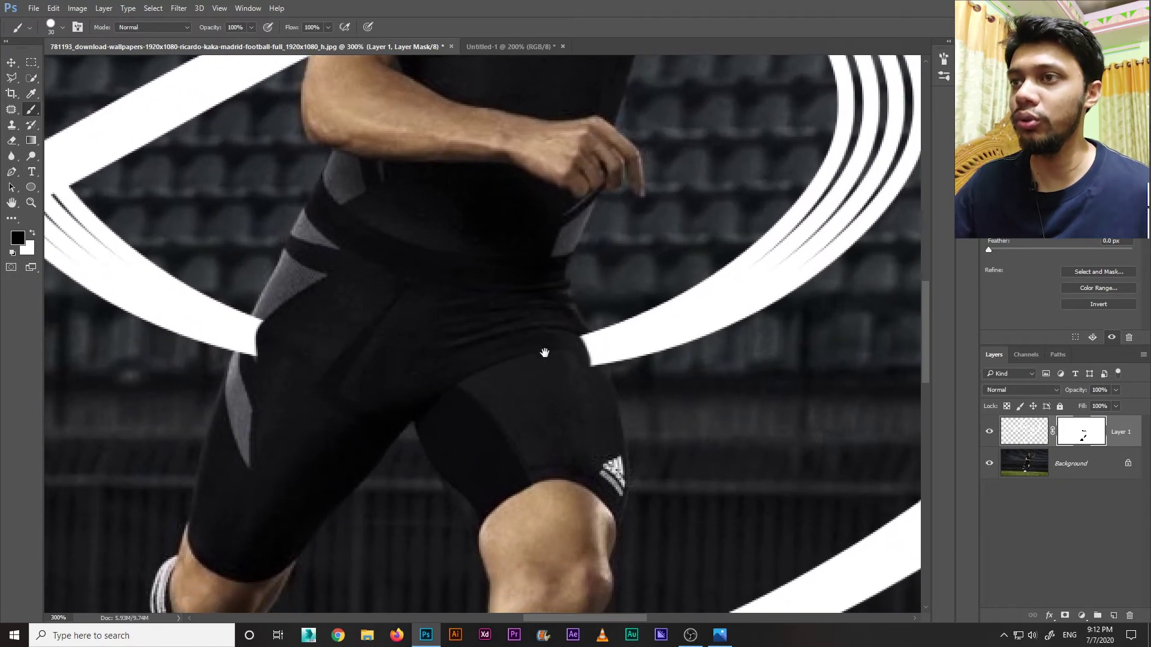
pyautogui.hotkey('ctrl', '+')
pyautogui.press(']')
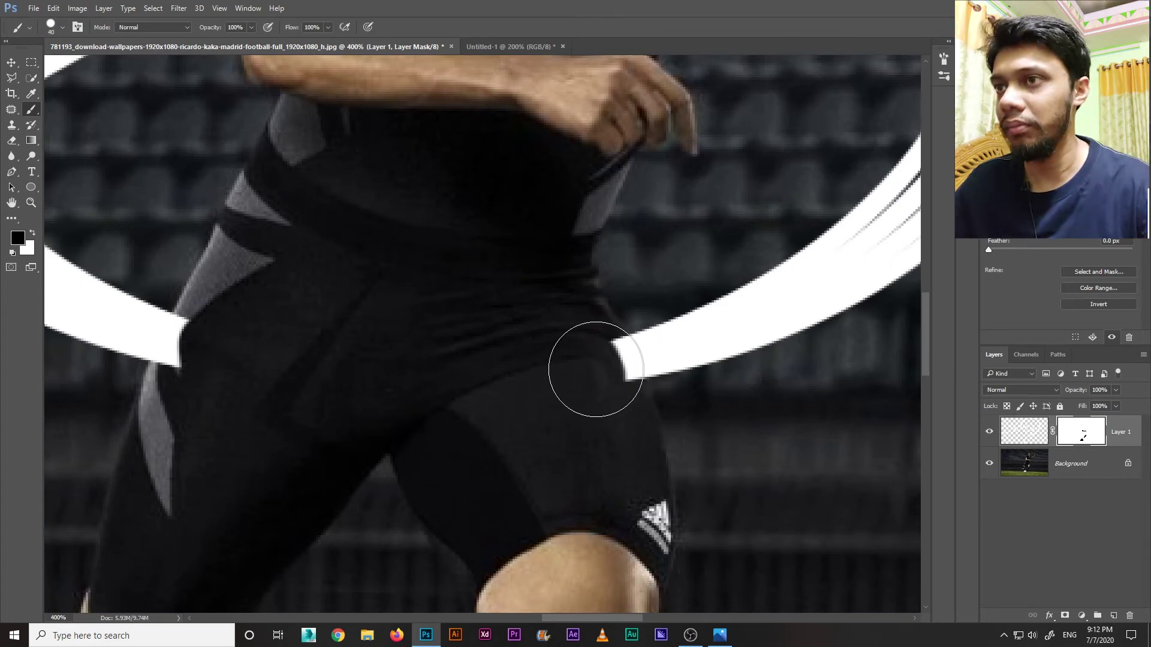
pyautogui.moveTo(596, 372)
pyautogui.mouseDown()
pyautogui.moveTo(588, 386)
pyautogui.moveTo(596, 365)
pyautogui.mouseUp()
pyautogui.press('[')
pyautogui.press('[')
pyautogui.press('[')
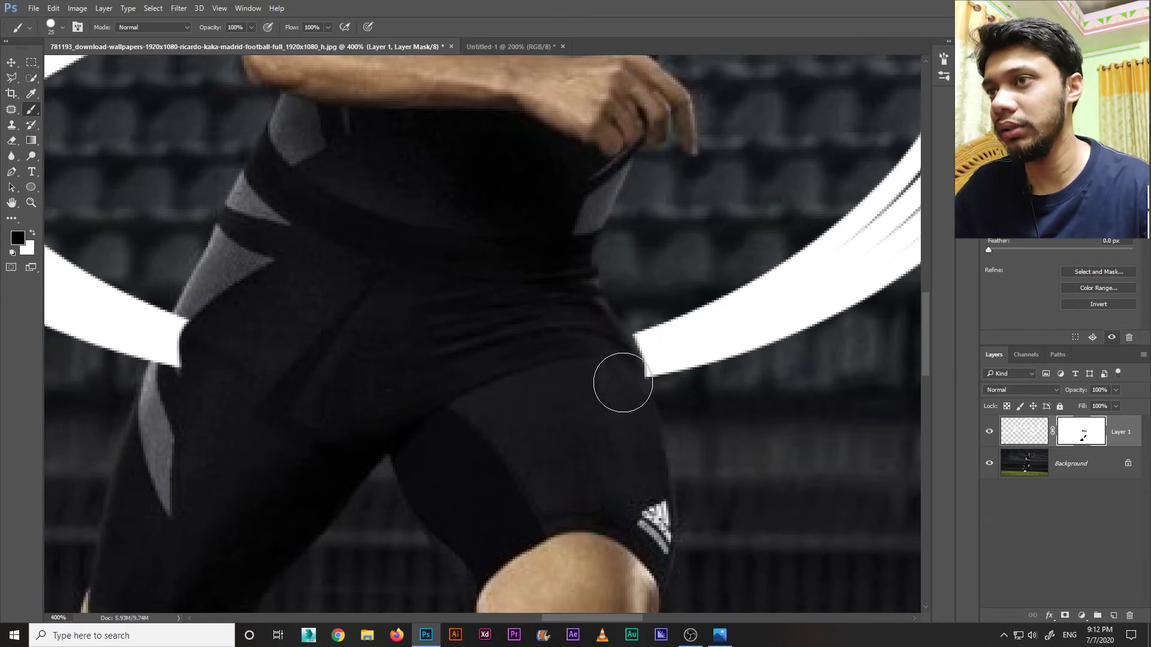
pyautogui.moveTo(205, 366)
pyautogui.mouseDown()
pyautogui.moveTo(205, 333)
pyautogui.moveTo(171, 384)
pyautogui.moveTo(197, 328)
pyautogui.moveTo(173, 380)
pyautogui.mouseUp()
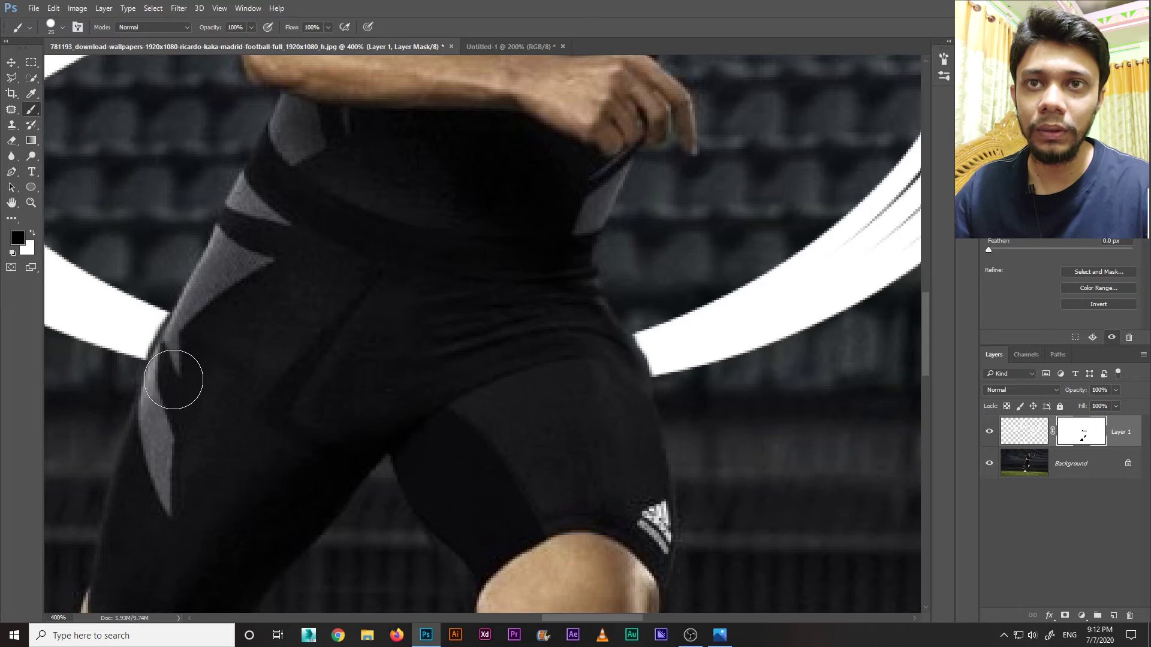
# Step: Paint white on the mask to touch up the ribbon edges beside both hips
pyautogui.click(33, 233)
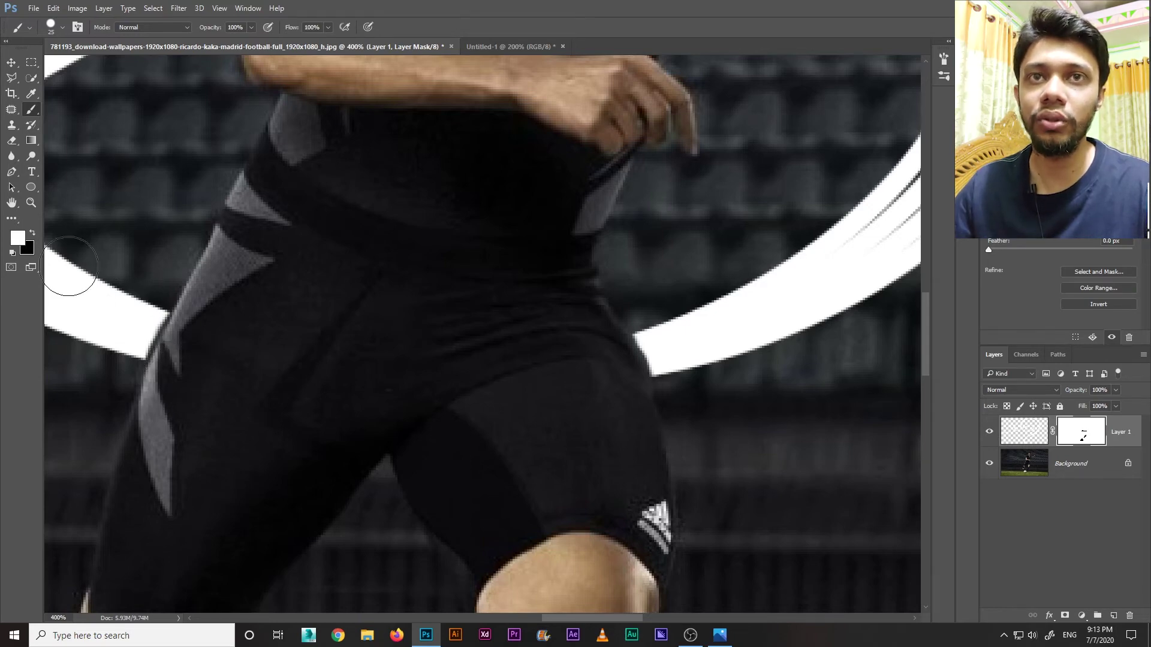
pyautogui.moveTo(69, 266)
pyautogui.mouseDown()
pyautogui.moveTo(140, 312)
pyautogui.moveTo(120, 331)
pyautogui.mouseUp()
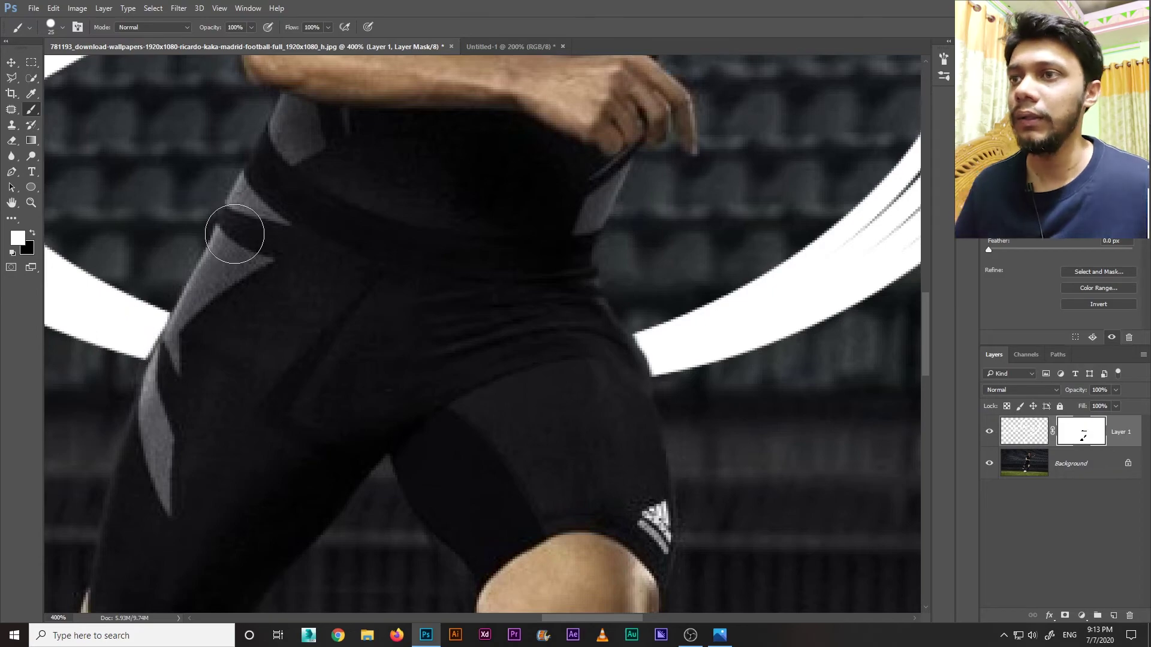
pyautogui.moveTo(647, 326); pyautogui.dragTo(671, 348)
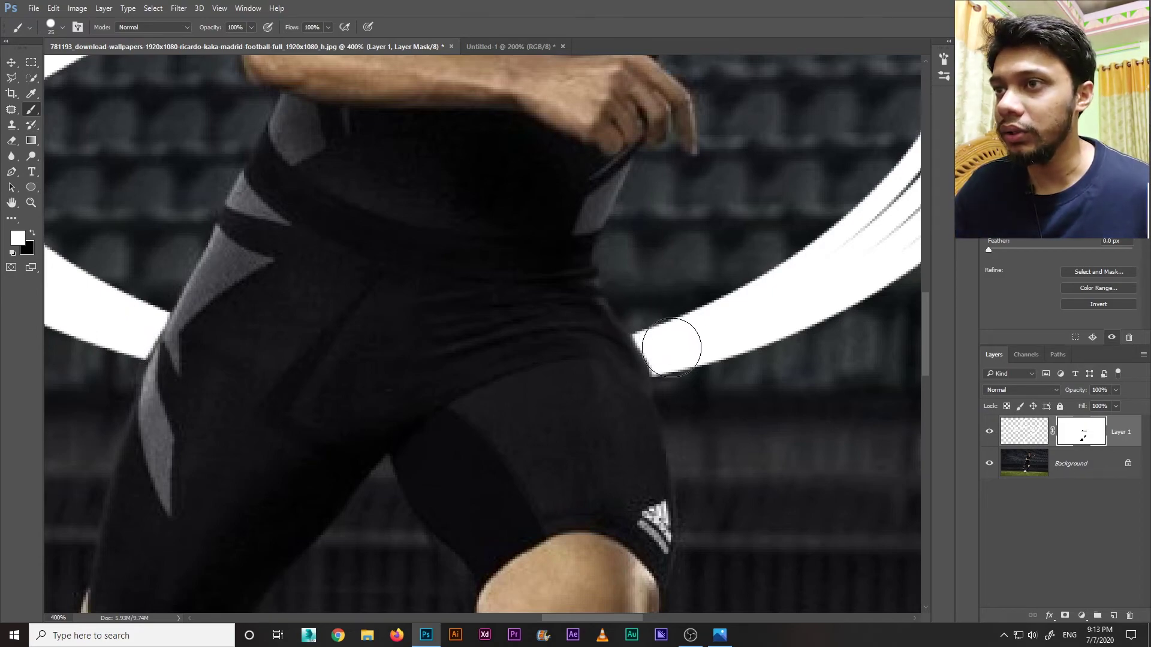
# Step: Open the layer style settings for Layer 1 and apply a linear orange-and-yellow Gradient Overlay to the ribbon
pyautogui.hotkey('ctrl', '-')
pyautogui.hotkey('ctrl', '-')
pyautogui.hotkey('ctrl', '-')
pyautogui.hotkey('ctrl', '-')
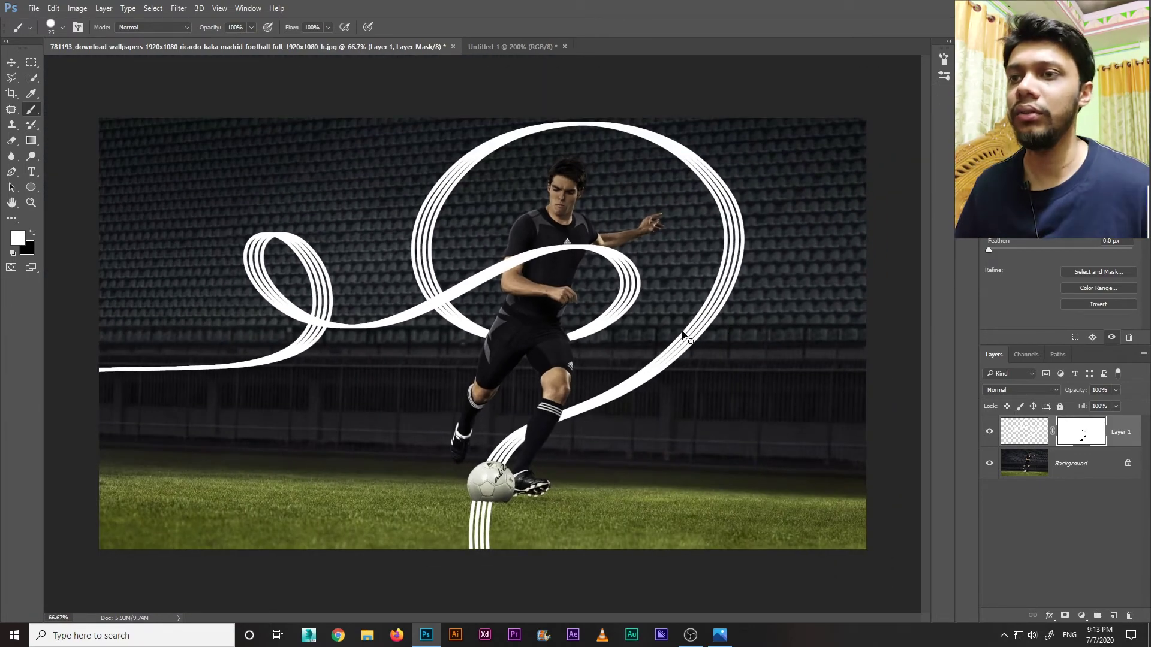
pyautogui.hotkey('ctrl', '+')
pyautogui.scroll(1, 608, 321)
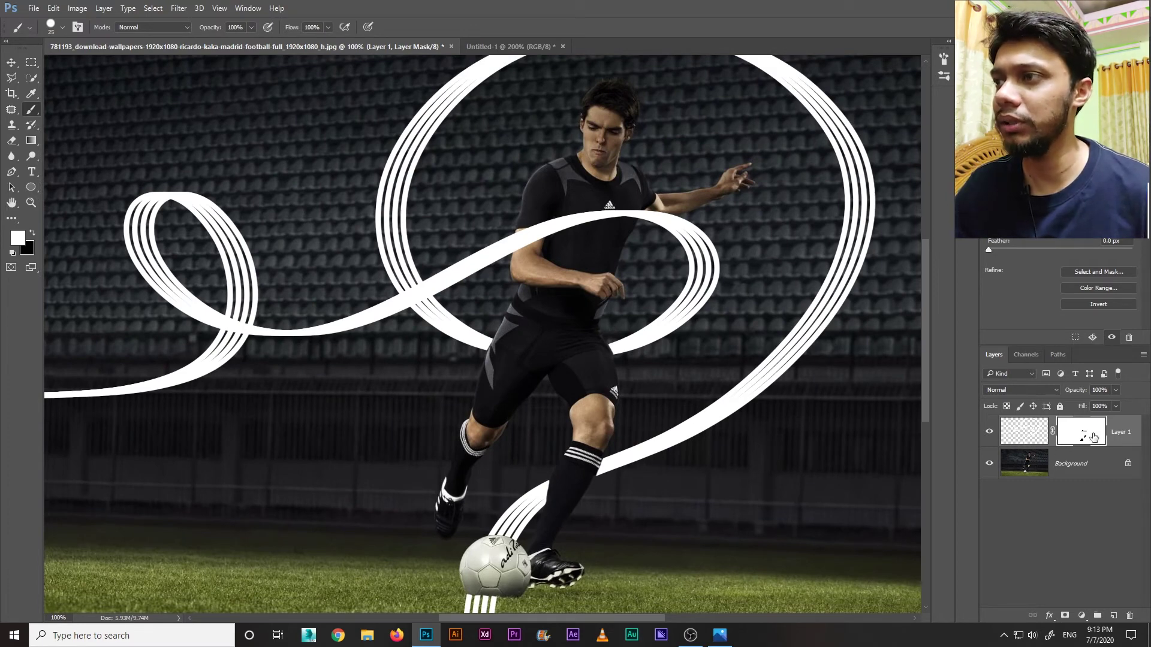
pyautogui.click(1022, 434)
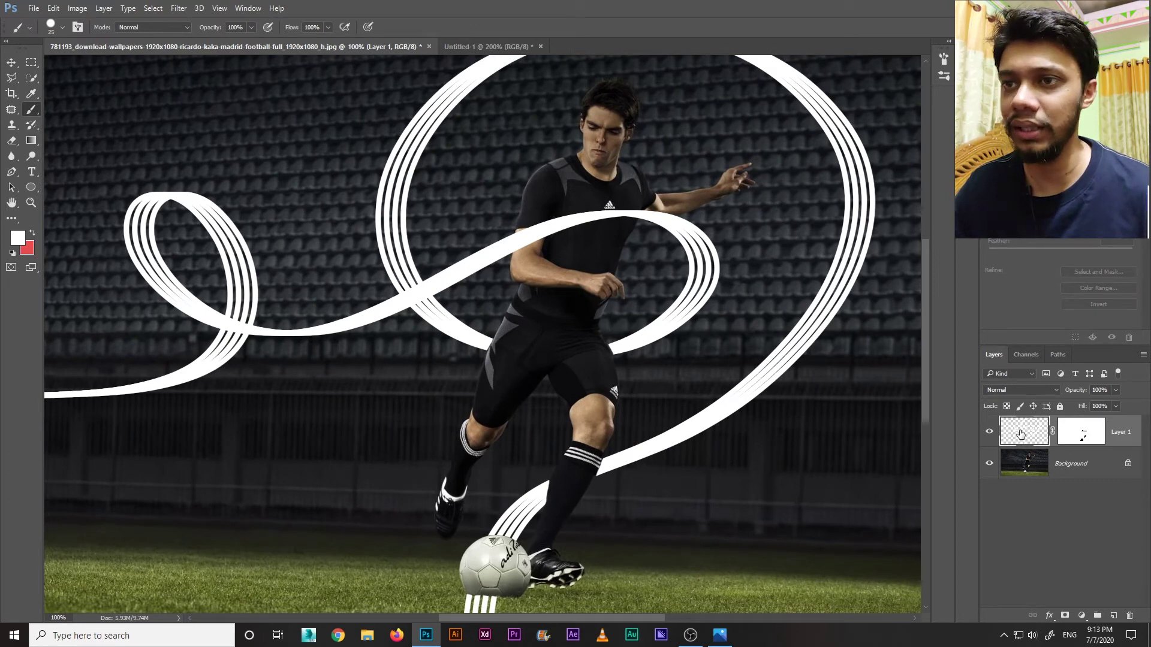
pyautogui.doubleClick(1019, 434)
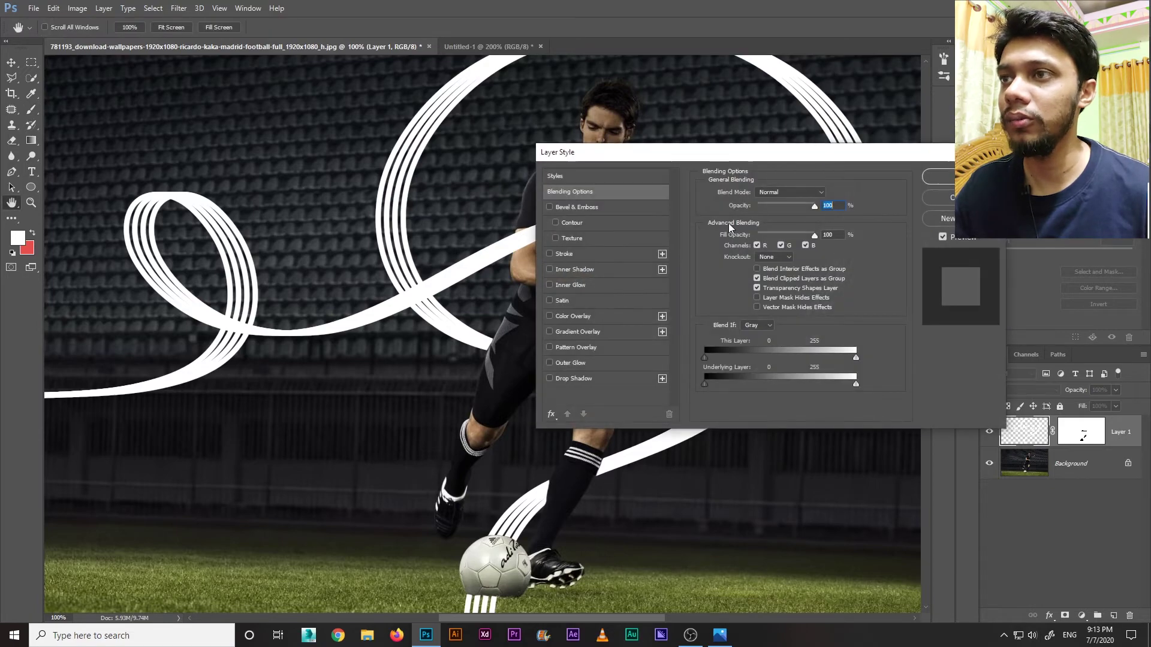
pyautogui.moveTo(675, 156); pyautogui.dragTo(843, 116)
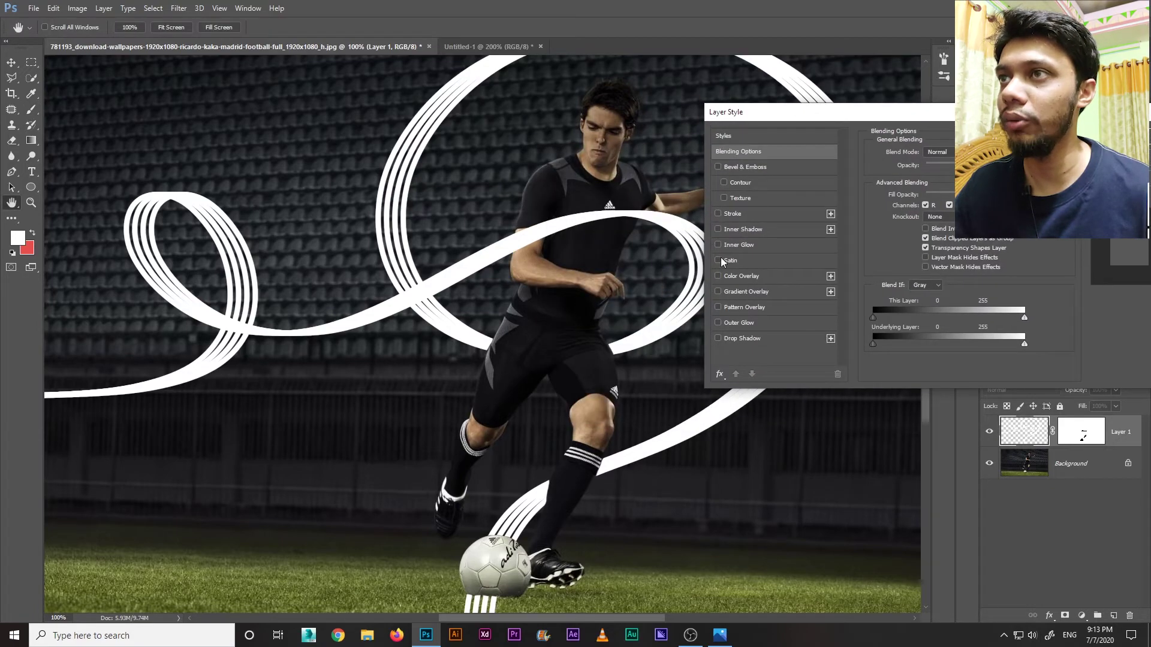
pyautogui.click(725, 293)
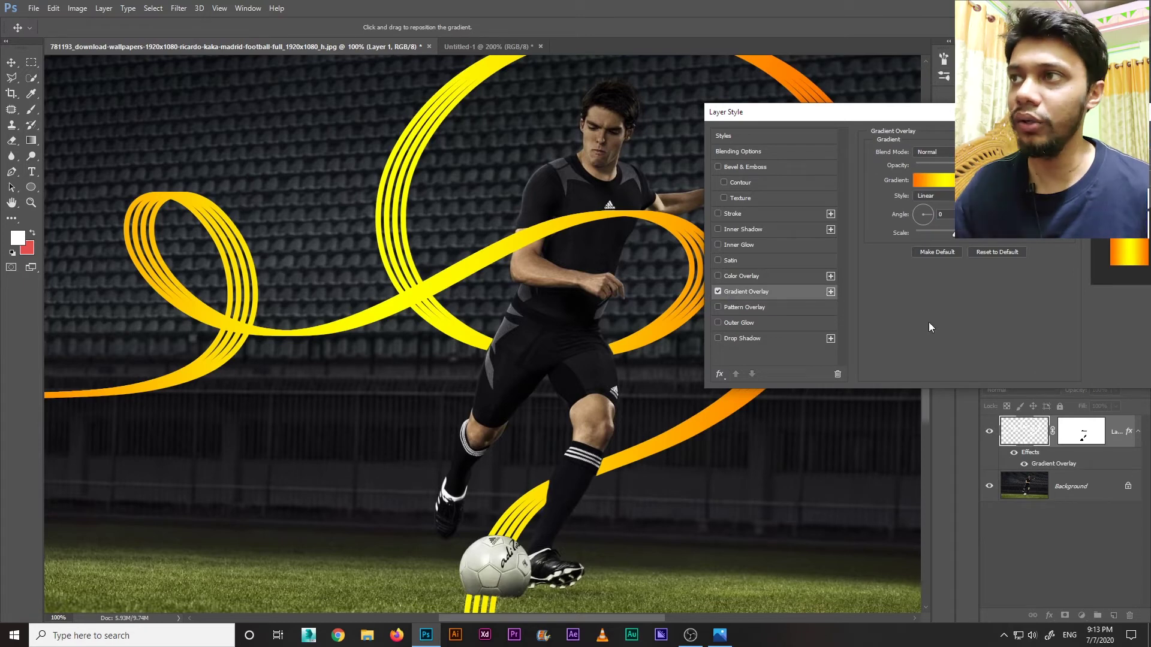
# Step: Try the red-green, blue-yellow, multicolour, spectrum and violet-orange presets on the ribbon's Gradient Overlay
pyautogui.click(1000, 180)
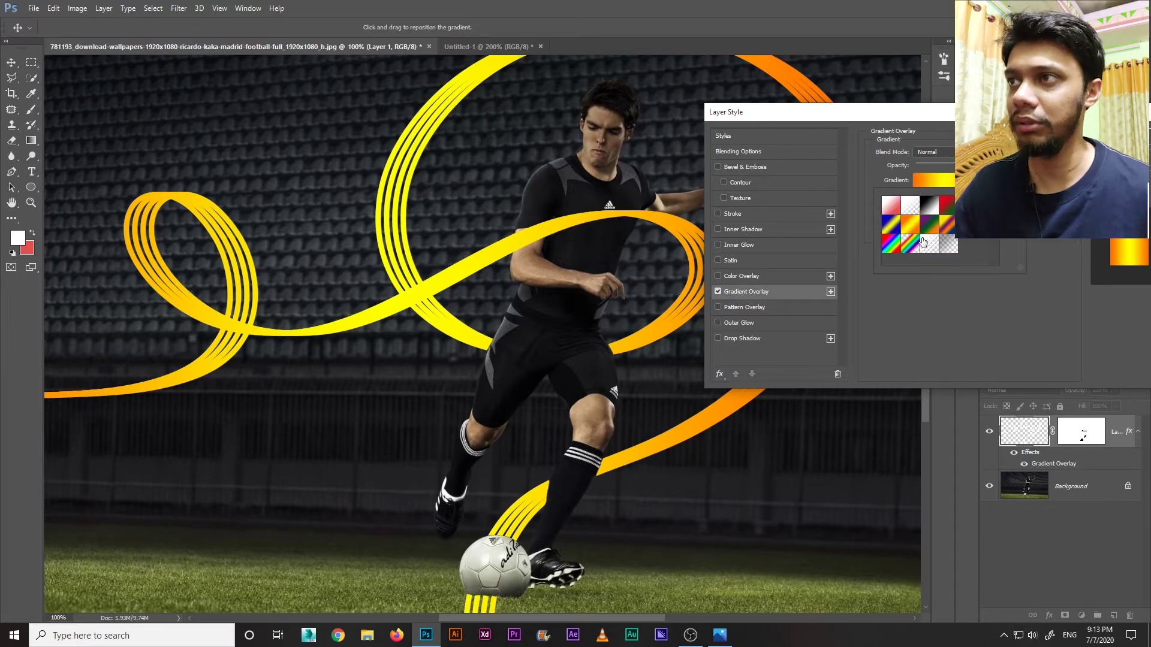
pyautogui.click(897, 209)
pyautogui.click(951, 210)
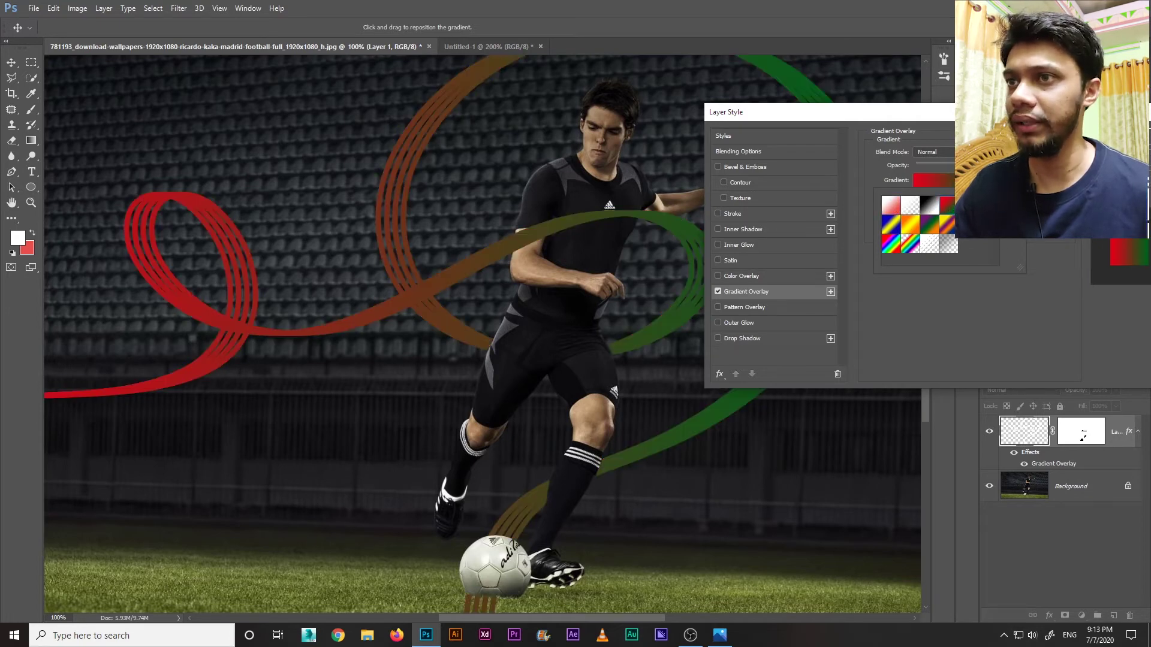
pyautogui.click(917, 228)
pyautogui.click(894, 227)
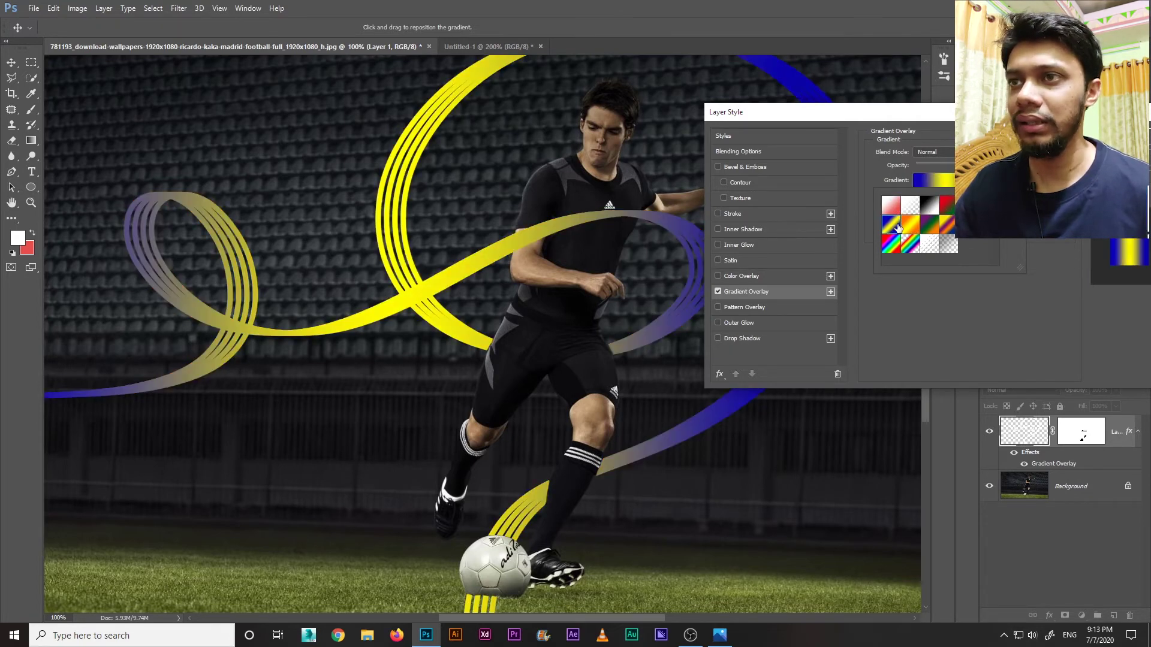
pyautogui.click(932, 231)
pyautogui.click(945, 230)
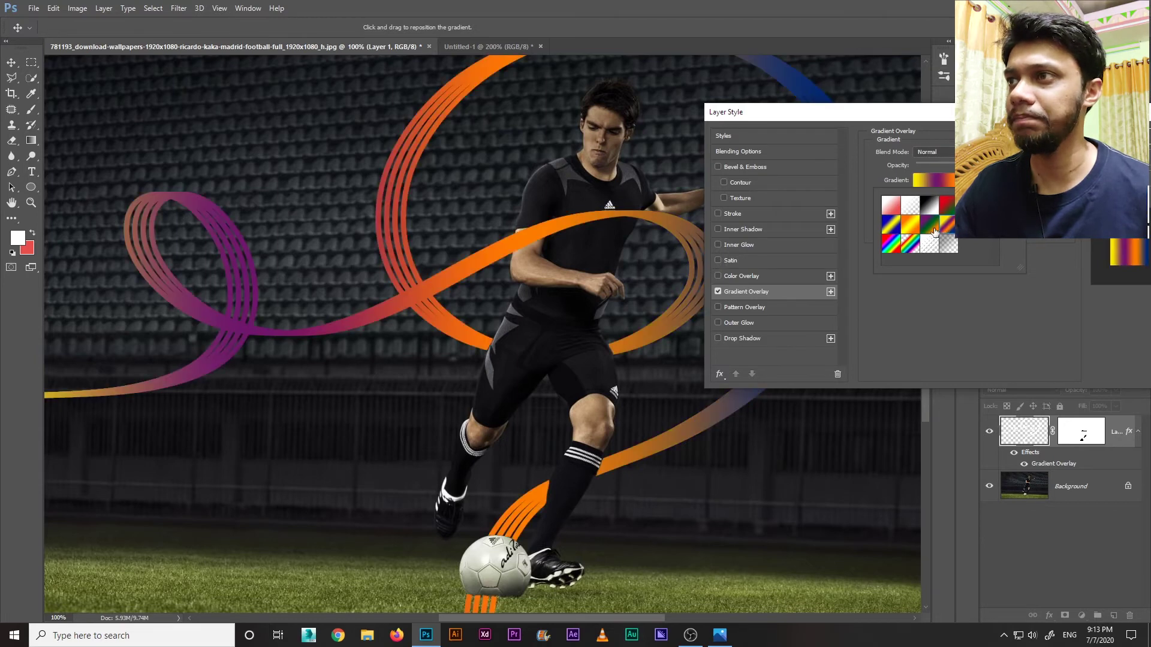
pyautogui.click(891, 244)
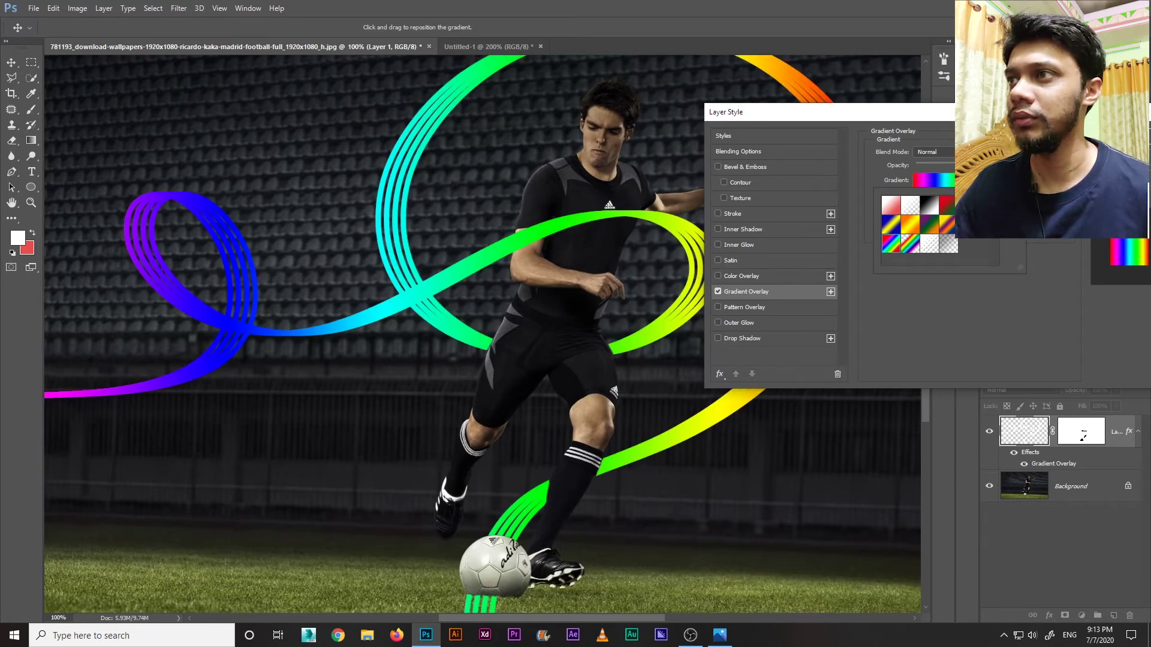
pyautogui.click(986, 205)
pyautogui.click(967, 205)
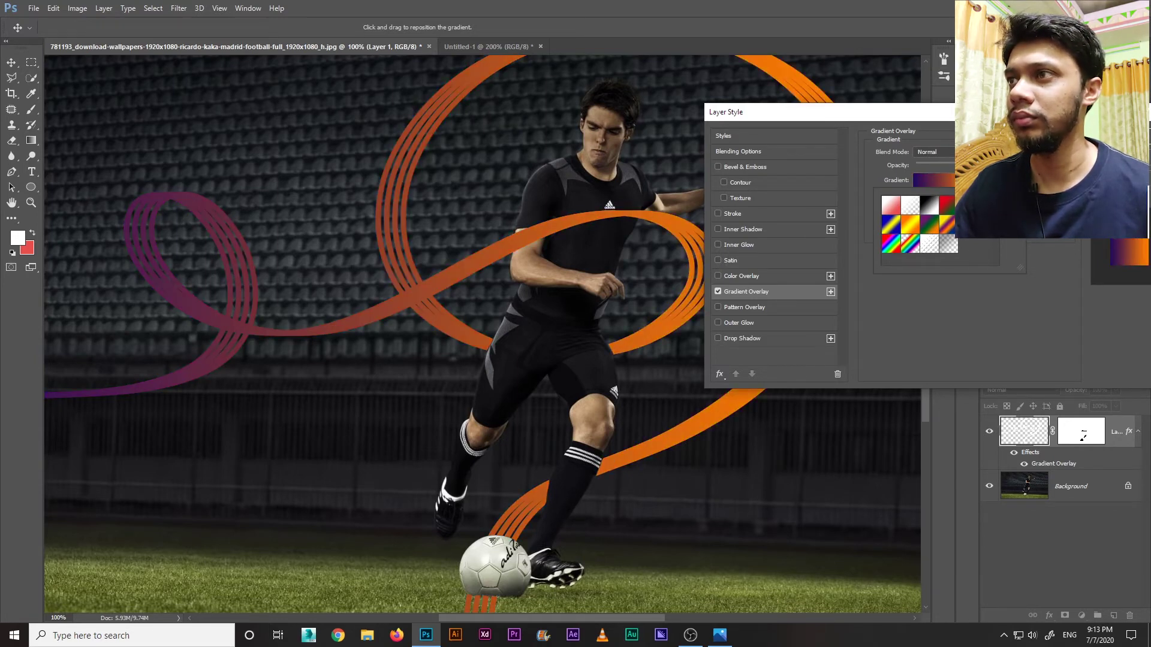
# Step: Return the ribbon's Gradient Overlay to the orange-yellow-orange preset and close the gradient picker
pyautogui.click(951, 227)
pyautogui.moveTo(1022, 272); pyautogui.dragTo(1081, 288)
pyautogui.click(1025, 205)
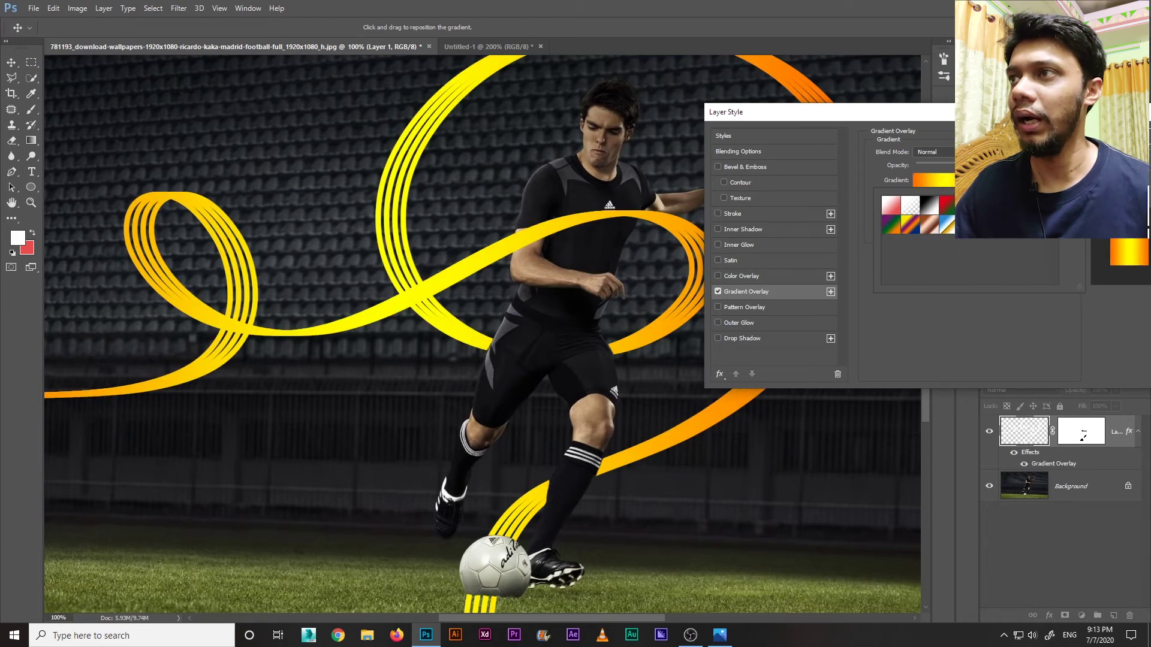
pyautogui.click(778, 223)
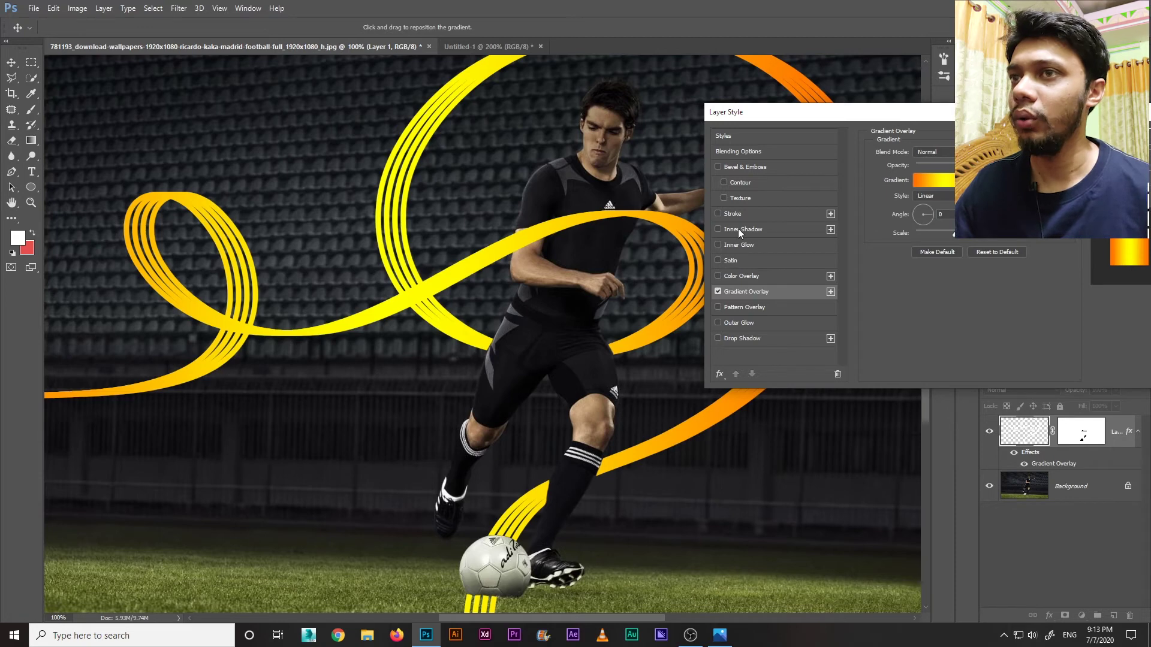
# Step: Add a Multiply Drop Shadow with reduced opacity to the ribbon and apply the layer style
pyautogui.click(718, 338)
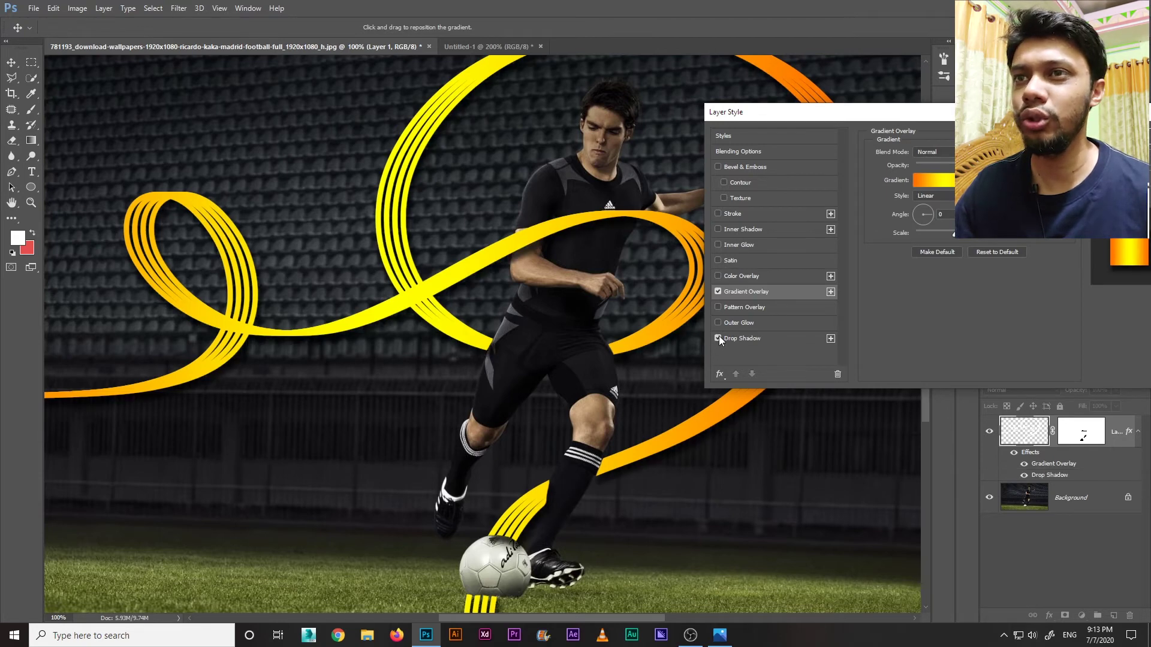
pyautogui.click(738, 338)
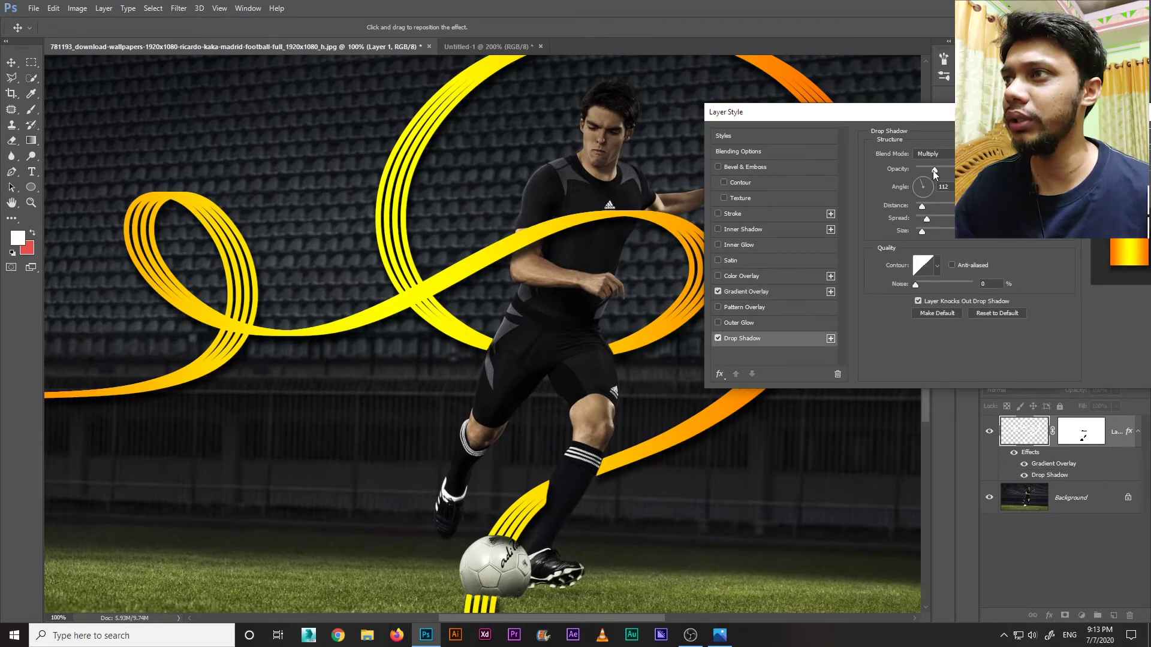
pyautogui.moveTo(934, 170); pyautogui.dragTo(920, 172)
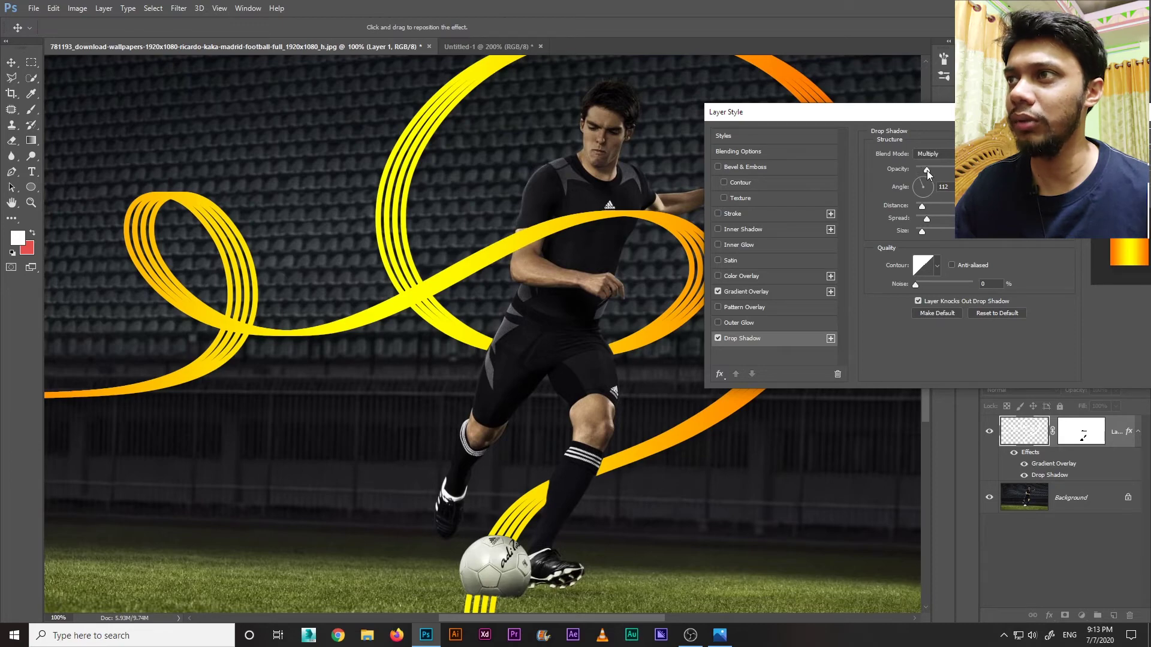
pyautogui.press('Return')
pyautogui.hotkey('ctrl', '-')
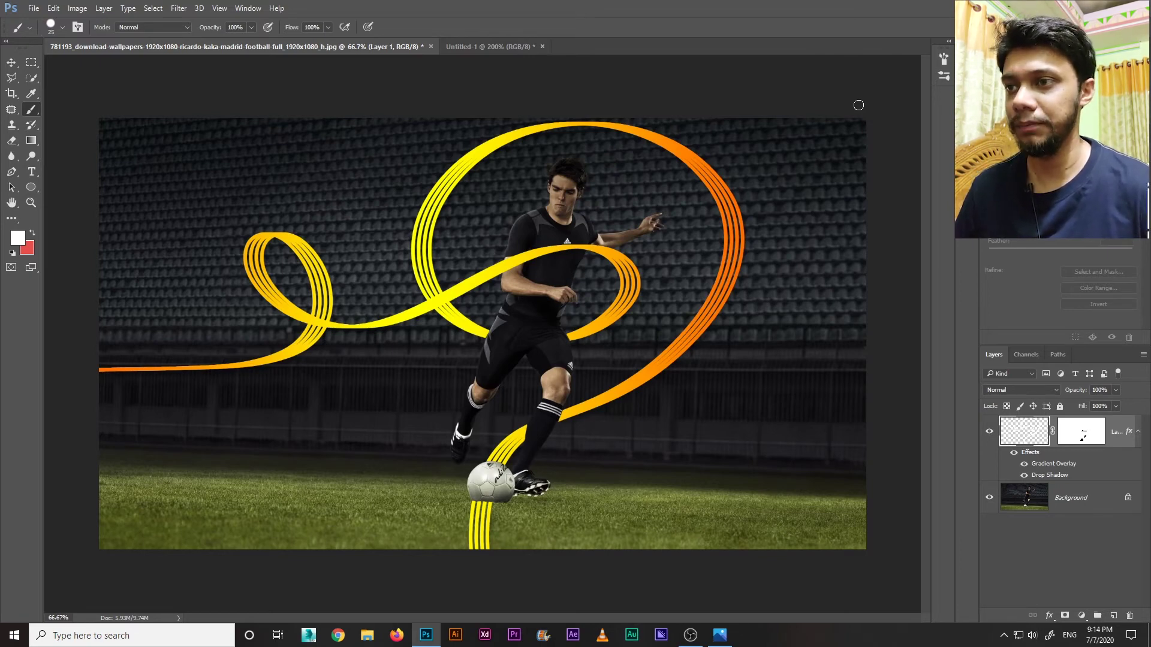
# Step: Add a Color Lookup adjustment above the Background with the Kodak 5218 Kodak 2395 (by Adobe).cube table, and compare the image with and without it
pyautogui.hotkey('ctrl', '+')
pyautogui.moveTo(711, 311); pyautogui.dragTo(707, 288)
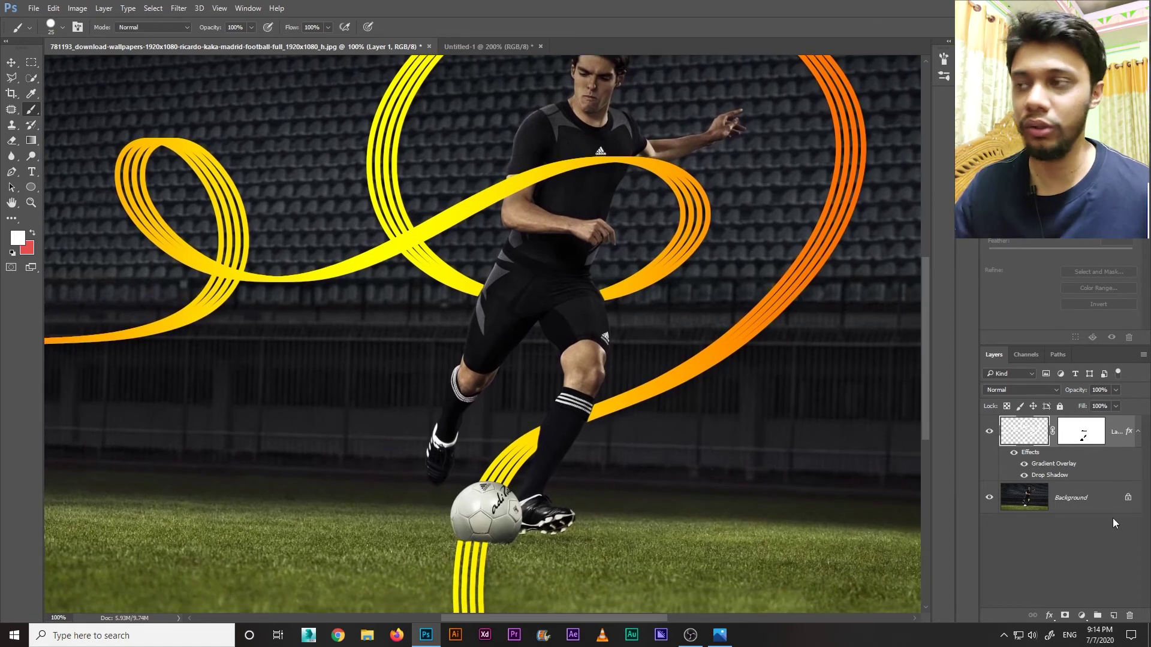
pyautogui.click(1090, 498)
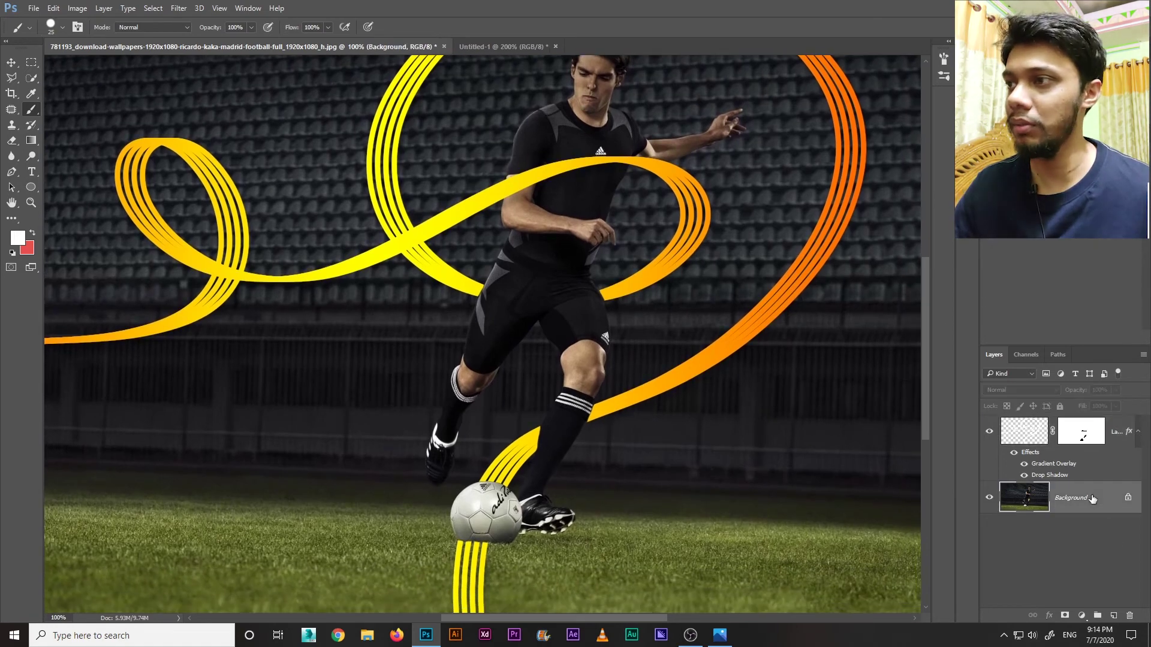
pyautogui.click(1081, 615)
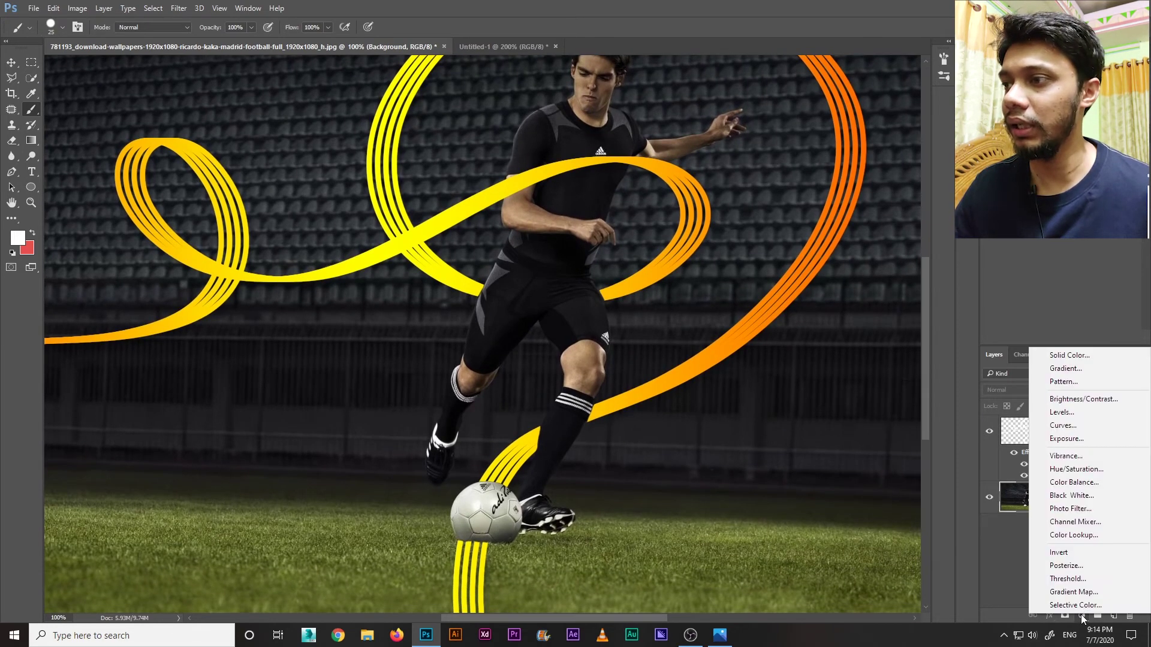
pyautogui.click(1063, 538)
pyautogui.click(1041, 502)
pyautogui.scroll(2, 807, 342)
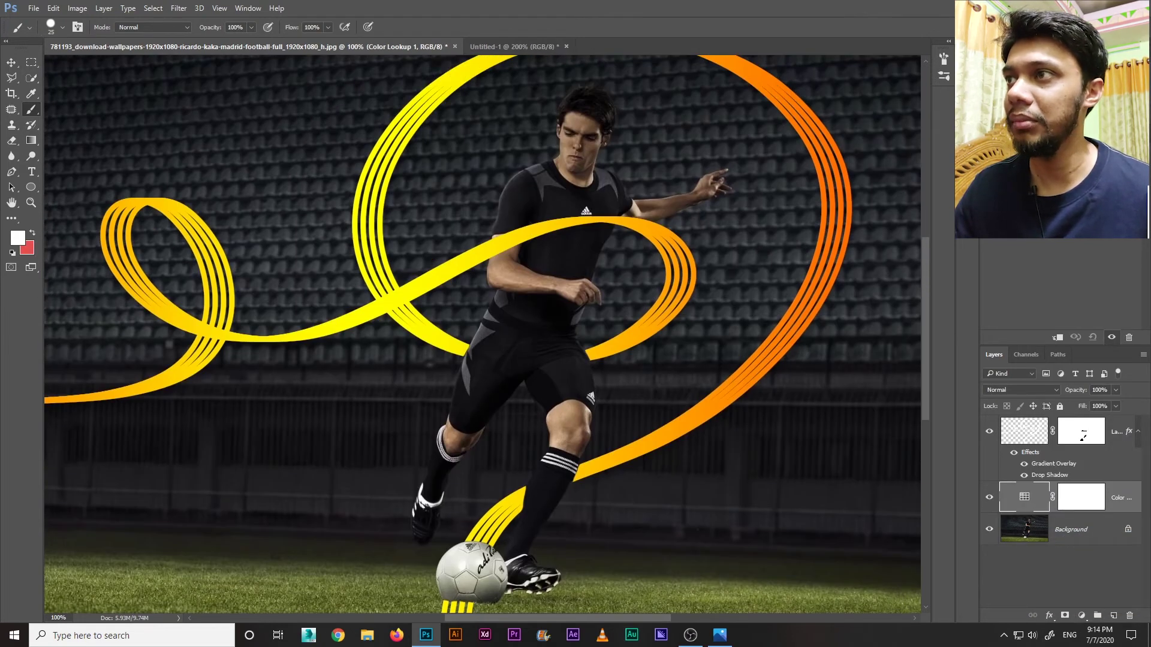
pyautogui.click(1061, 216)
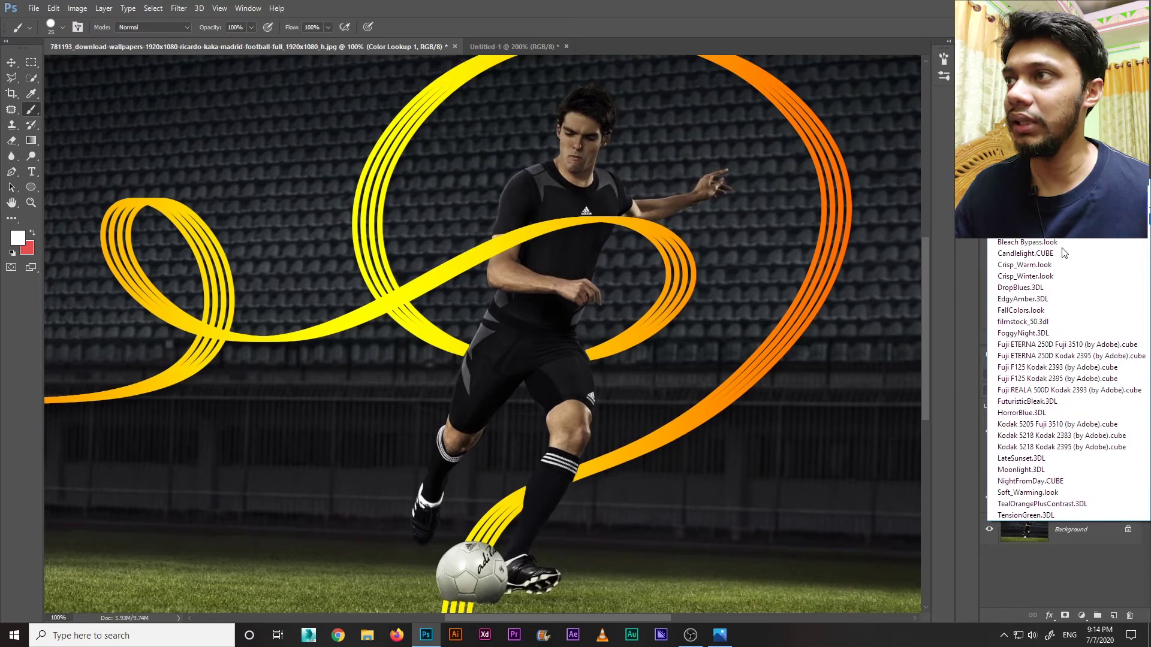
pyautogui.click(1043, 450)
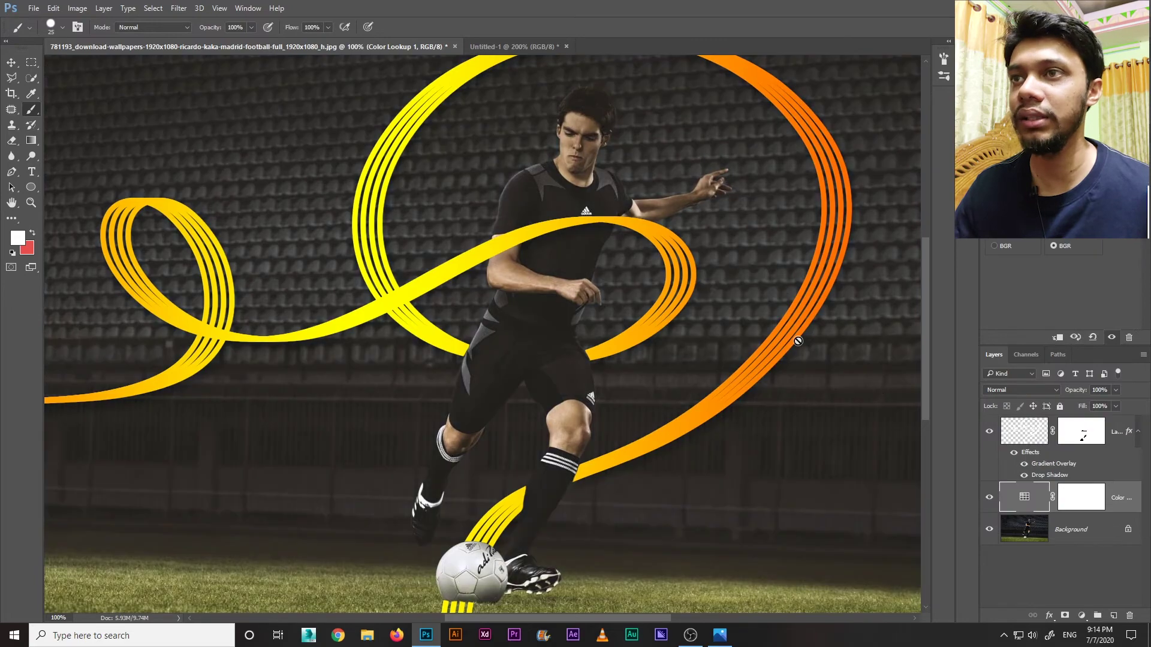
pyautogui.hotkey('ctrl', '-')
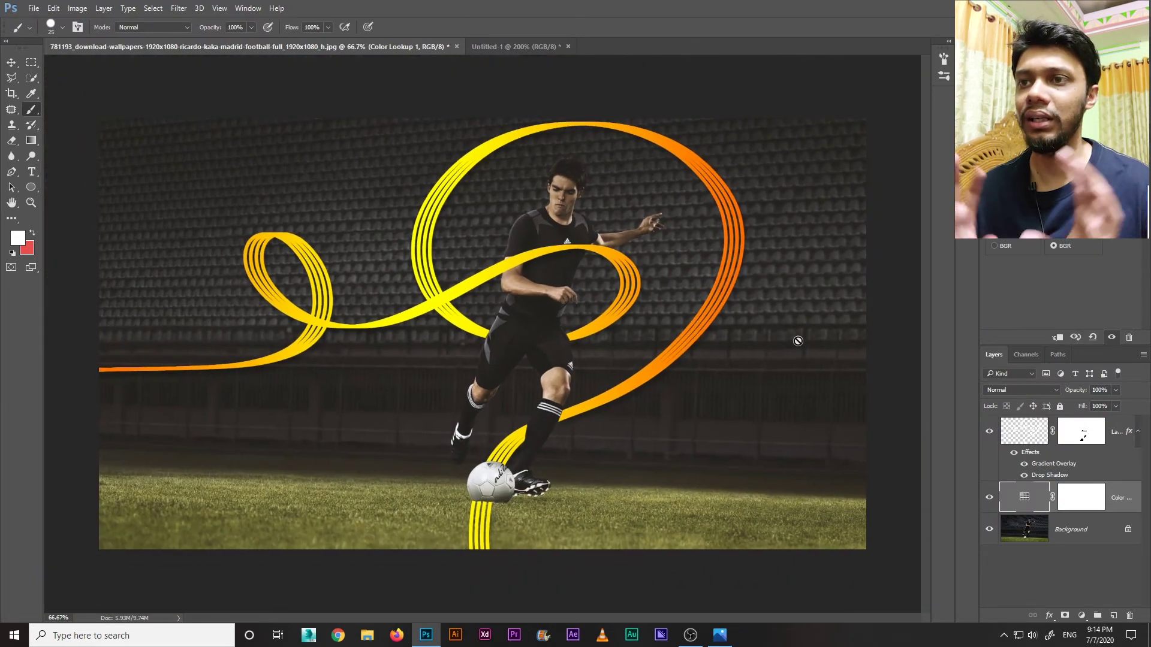
pyautogui.click(989, 498)
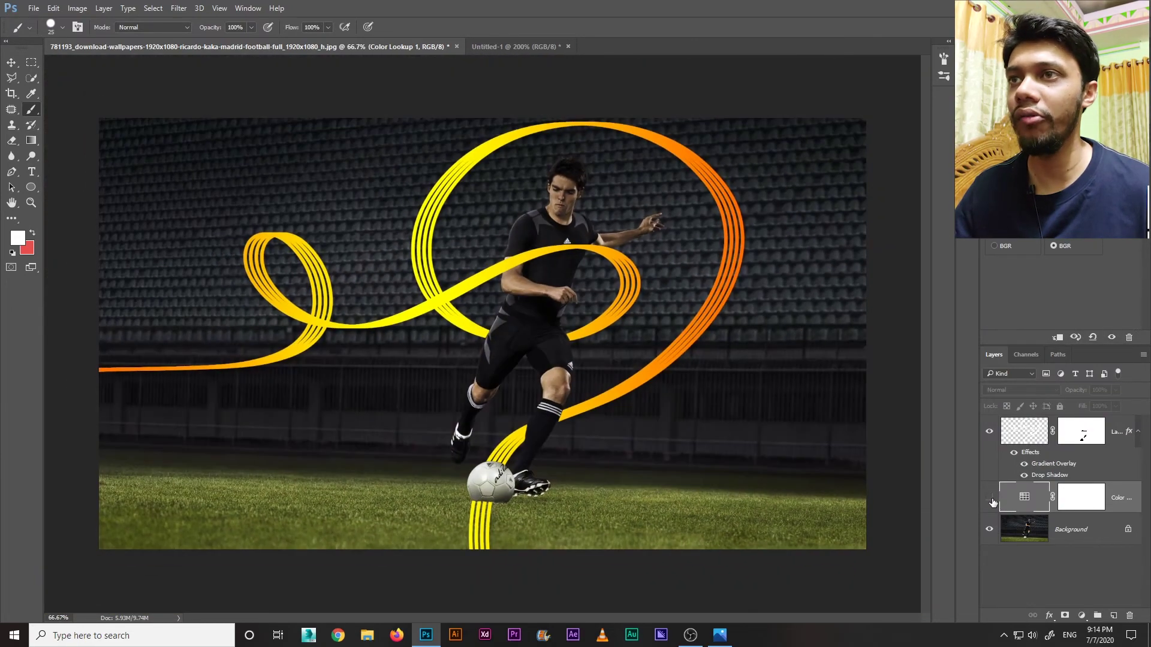
pyautogui.click(990, 498)
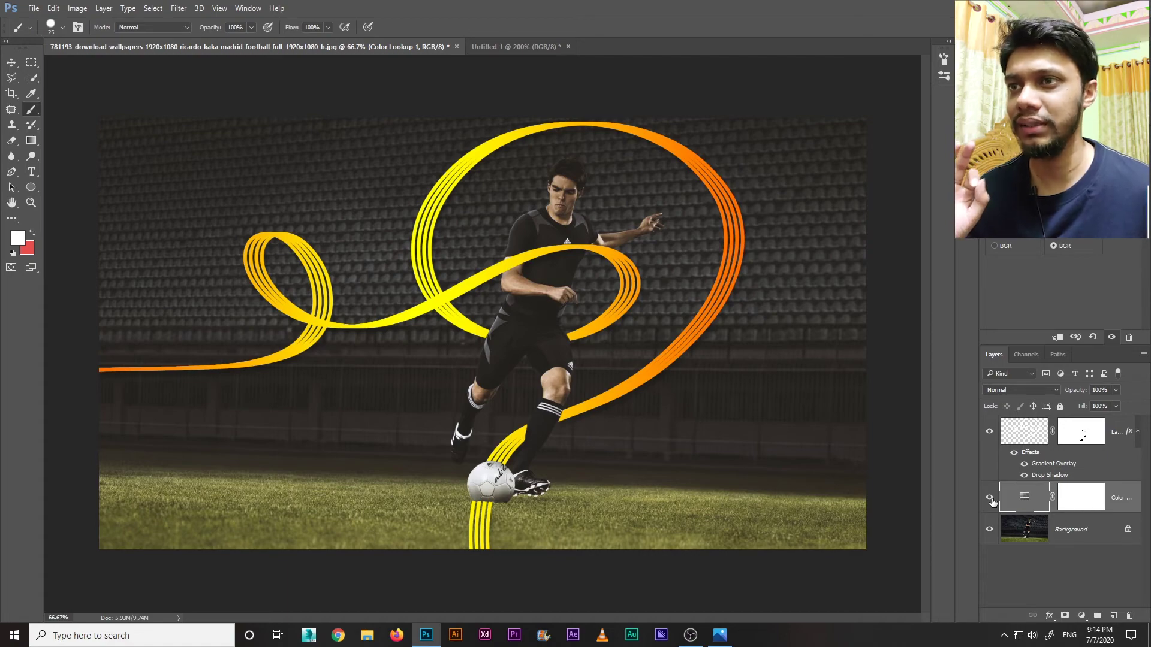
# Step: Lighten the player's face on the Background layer using the Dodge tool on Midtones at 26% exposure
pyautogui.hotkey('ctrl', '+')
pyautogui.hotkey('ctrl', '+')
pyautogui.hotkey('ctrl', '+')
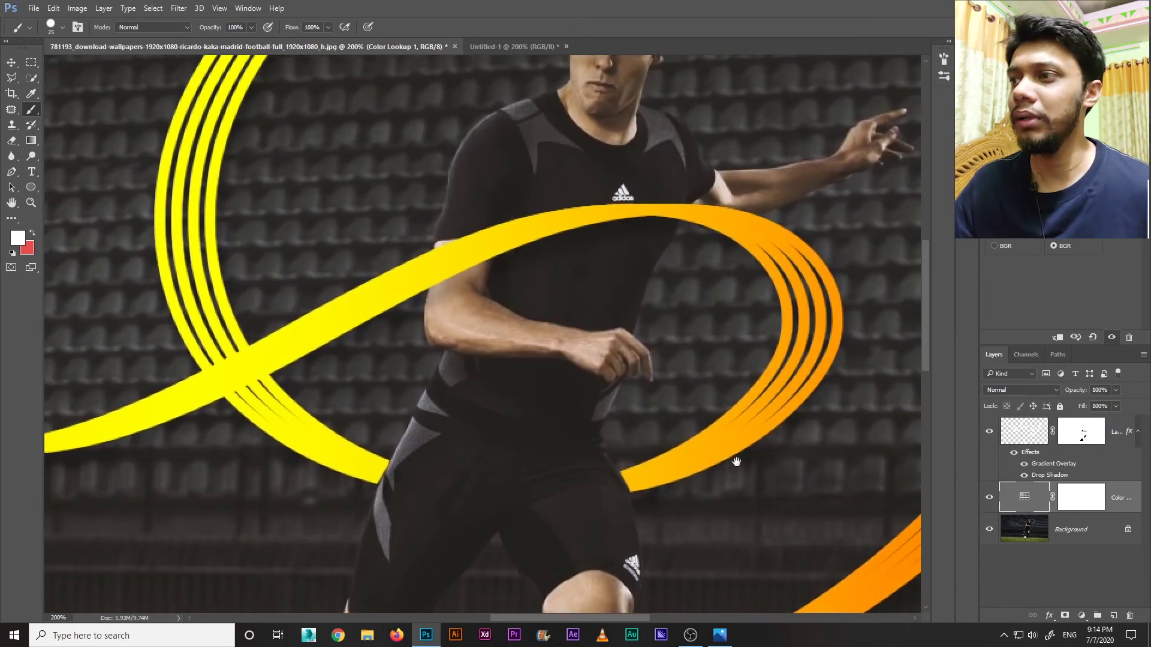
pyautogui.moveTo(736, 461); pyautogui.dragTo(661, 610)
pyautogui.click(1074, 533)
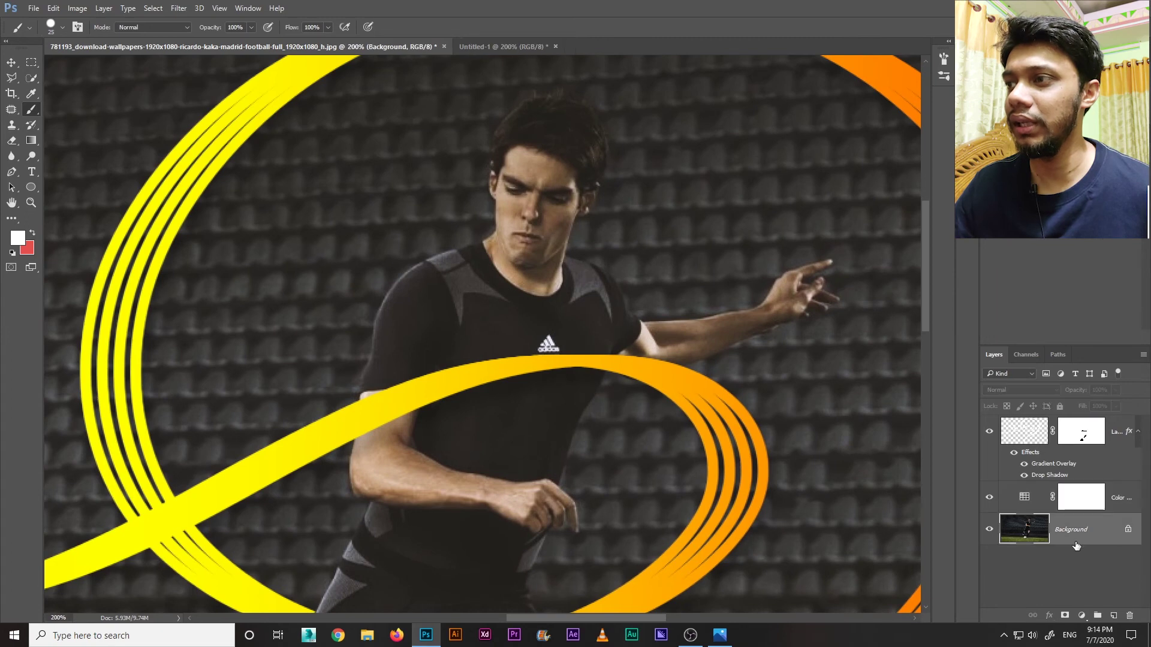
pyautogui.click(34, 158)
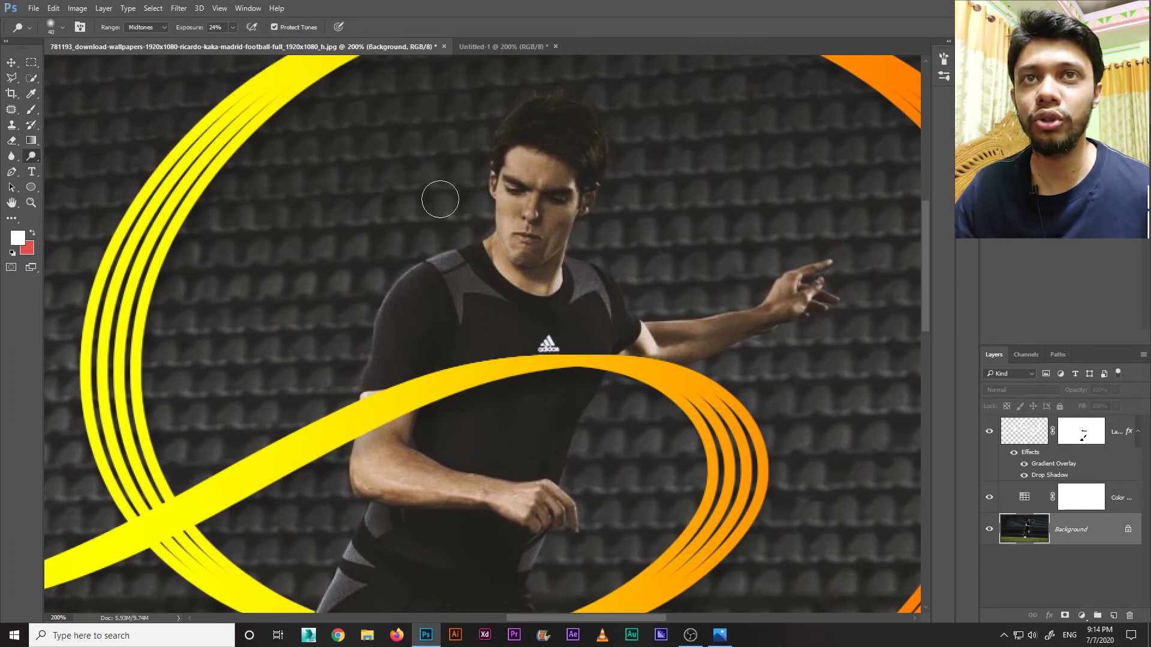
pyautogui.click(232, 27)
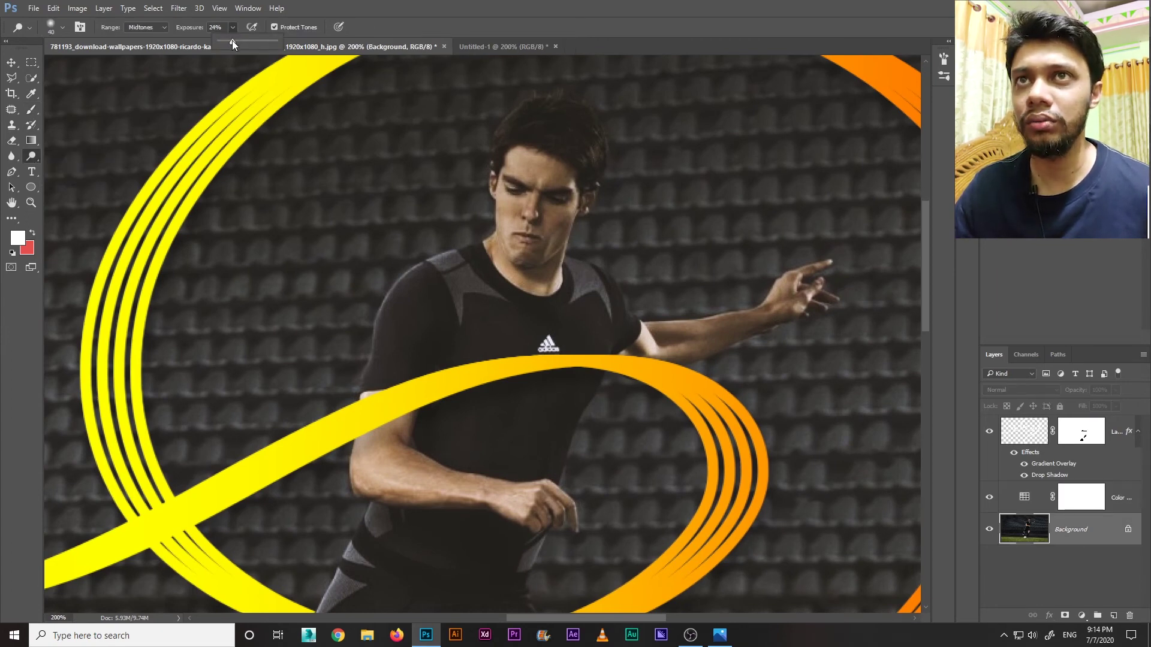
pyautogui.moveTo(232, 41); pyautogui.dragTo(234, 41)
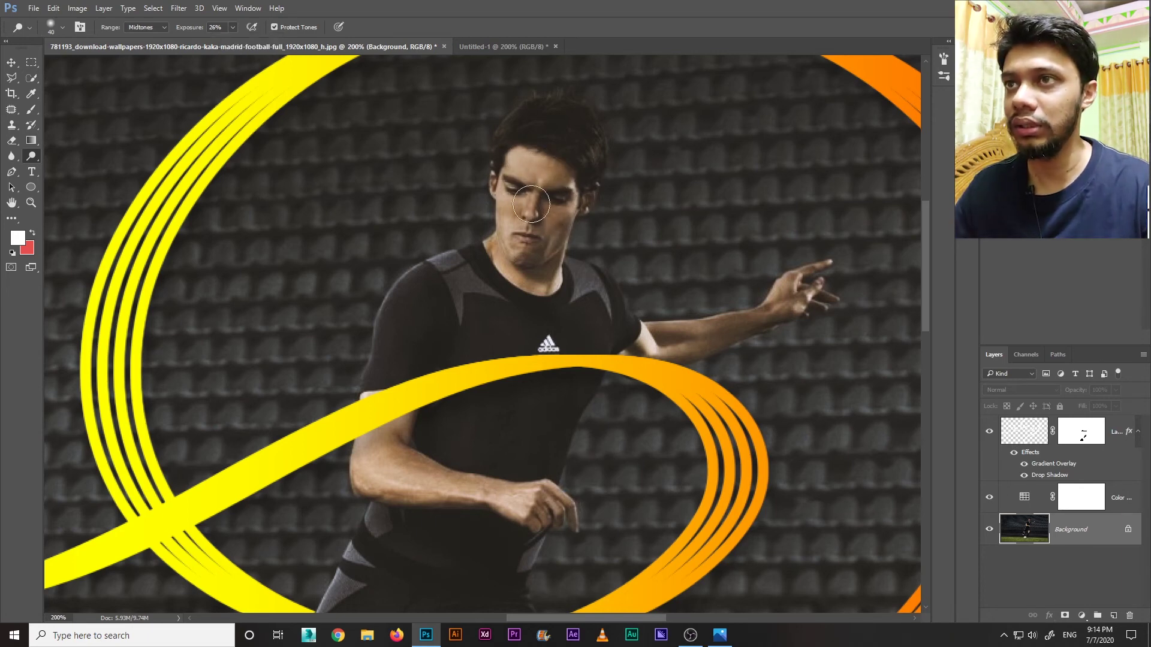
pyautogui.scroll(-2, 574, 272)
pyautogui.scroll(-2, 574, 272)
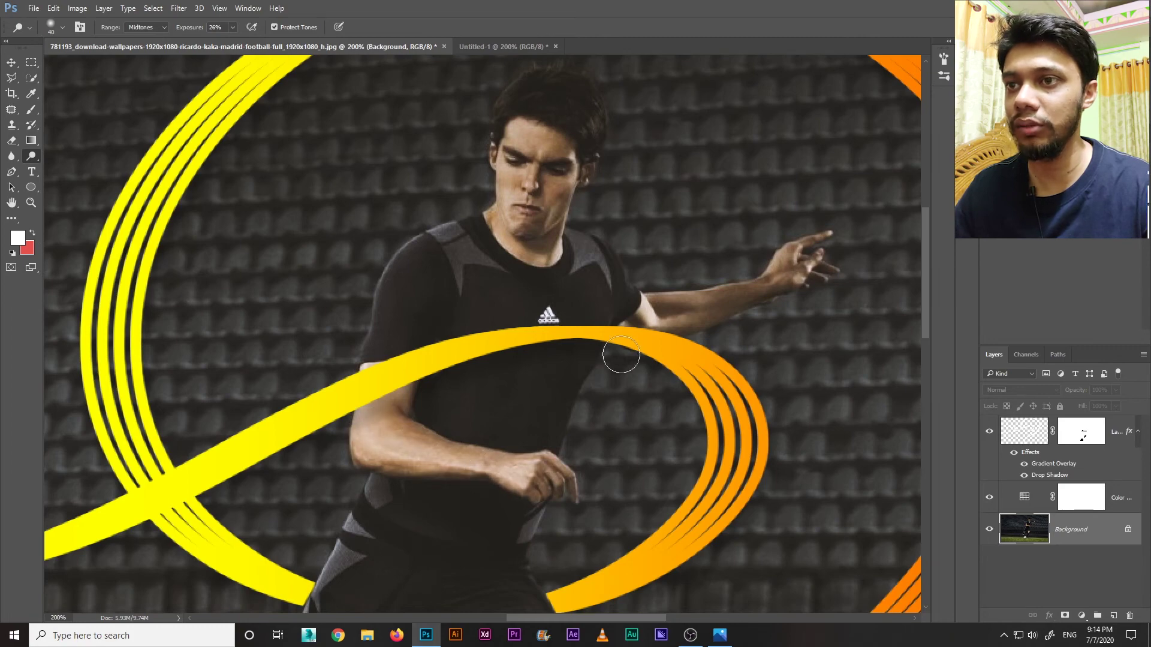
# Step: Dodge the bare skin of the player's front knee on the Background layer
pyautogui.scroll(-10, 456, 403)
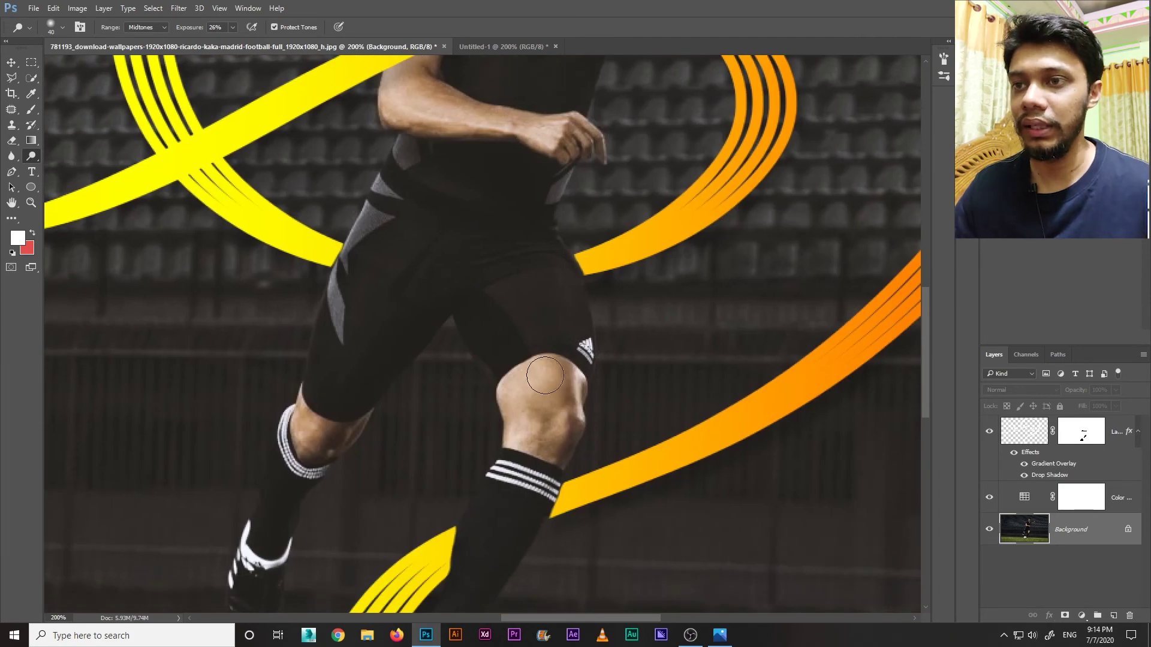
pyautogui.moveTo(544, 375)
pyautogui.mouseDown()
pyautogui.moveTo(561, 397)
pyautogui.moveTo(550, 437)
pyautogui.moveTo(506, 434)
pyautogui.mouseUp()
pyautogui.scroll(-3, 470, 354)
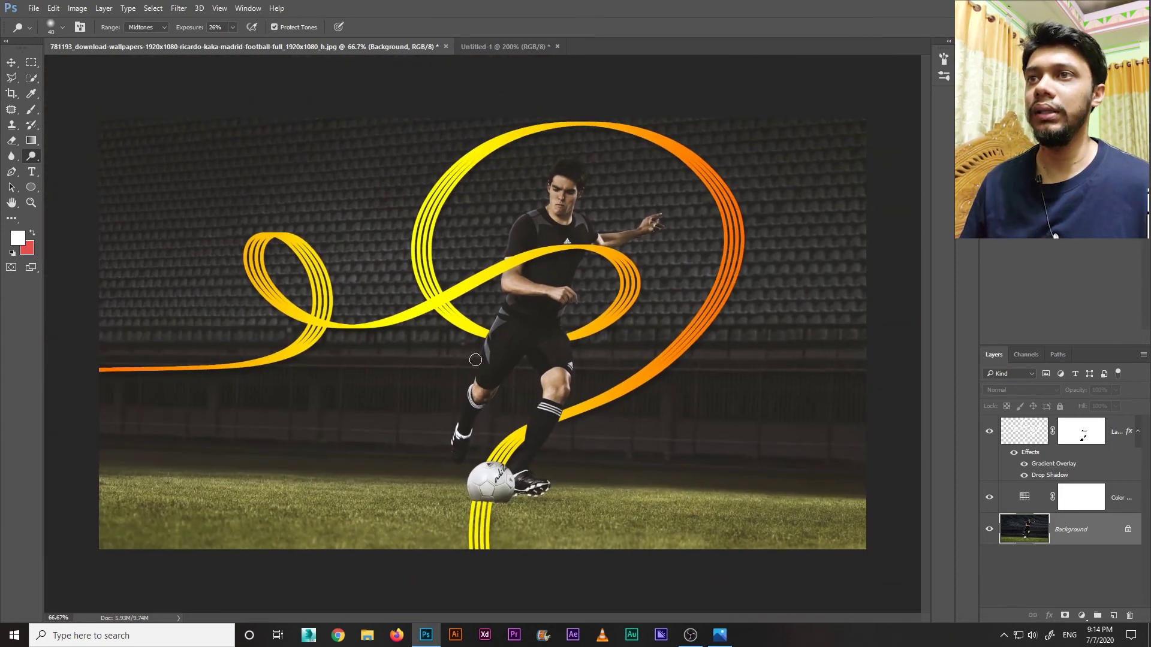
# Step: Add the white text #KAKA in the DYLOVASTUFF font on the grass edge beside the ball
pyautogui.click(11, 63)
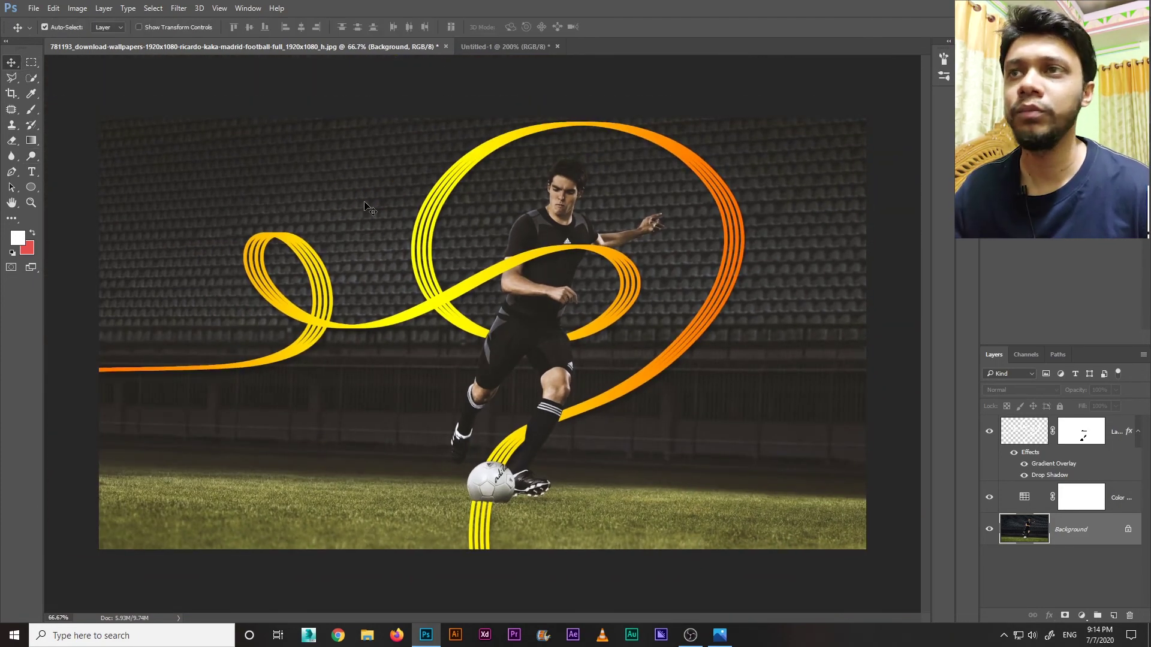
pyautogui.moveTo(35, 172); pyautogui.dragTo(66, 172)
pyautogui.click(258, 468)
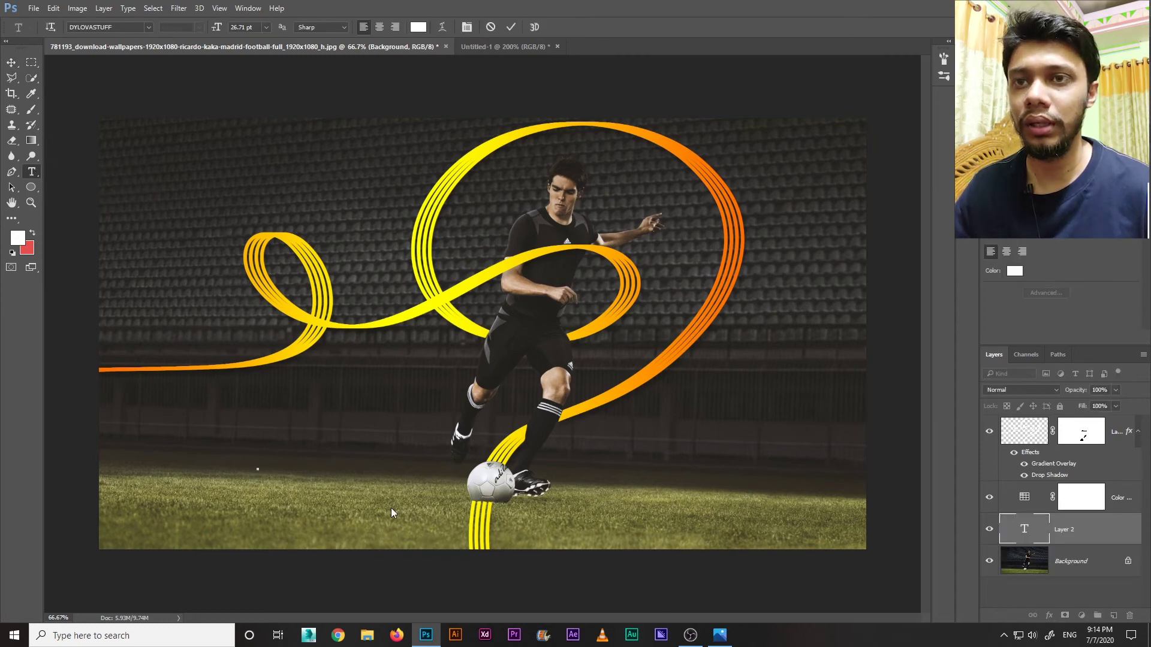
pyautogui.write('#K')
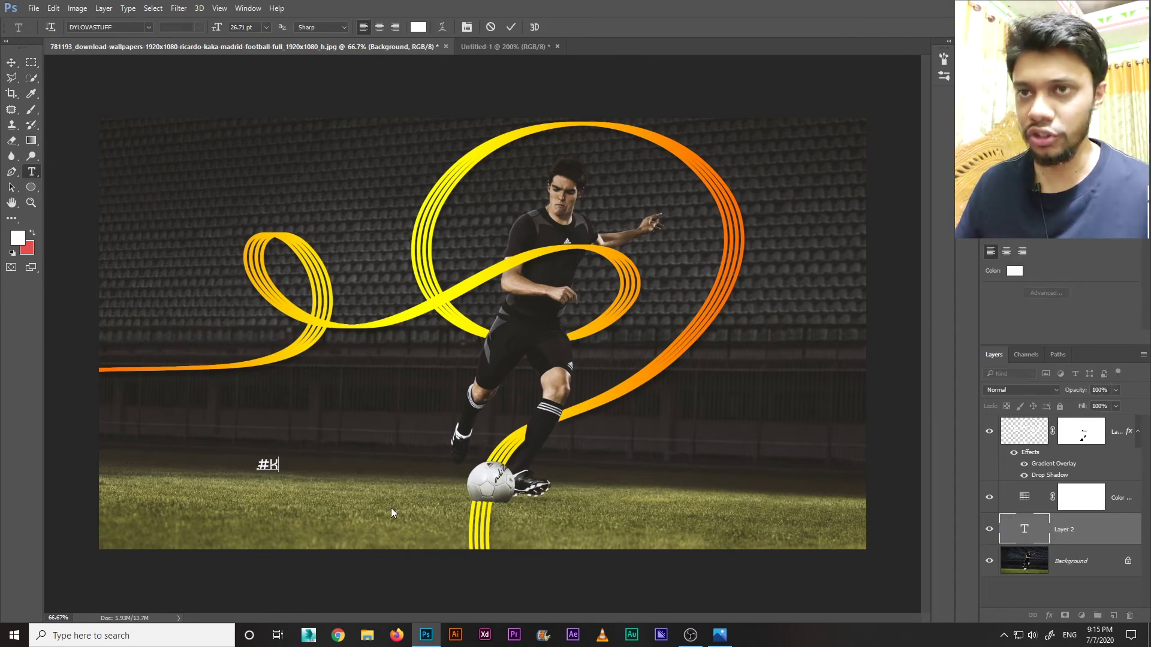
pyautogui.write('AKA')
pyautogui.click(11, 62)
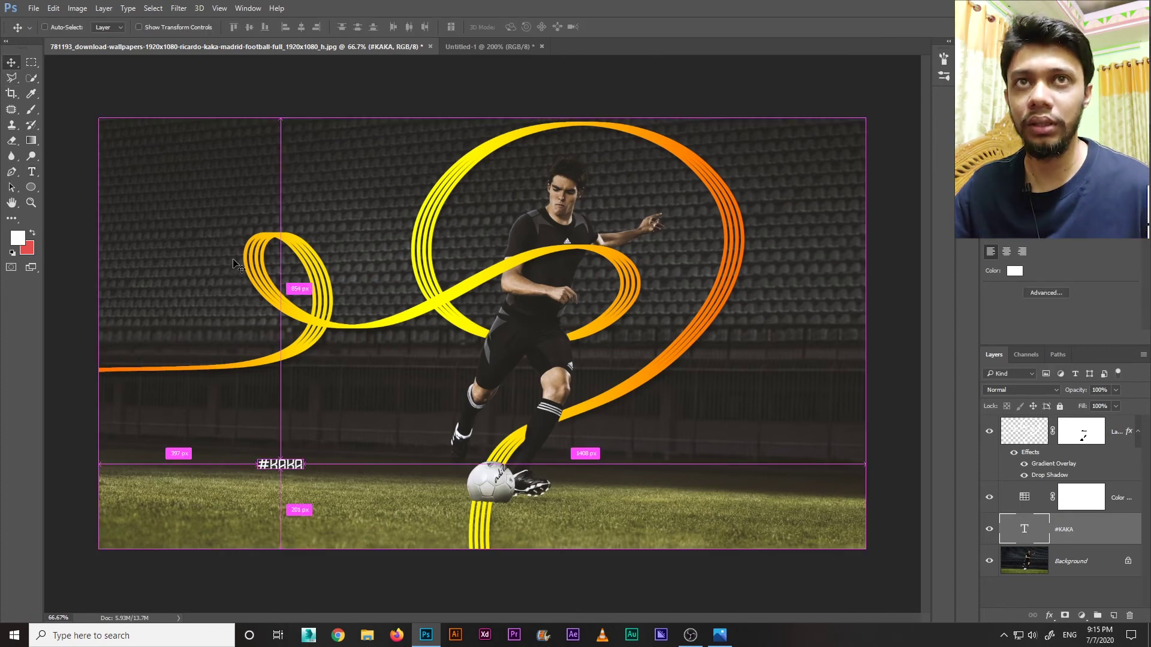
# Step: Enlarge the #KAKA text into a big title on the grass in the image's lower-left corner
pyautogui.hotkey('ctrl', 't')
pyautogui.moveTo(304, 458); pyautogui.dragTo(318, 477)
pyautogui.press('Return')
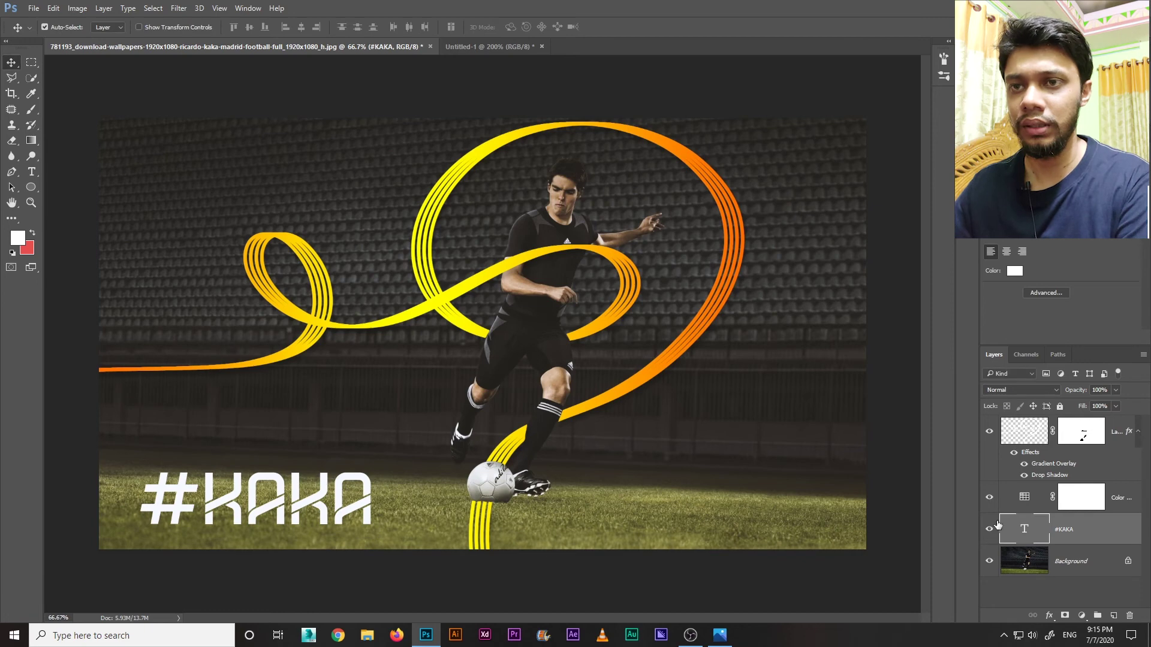
# Step: Add a drop shadow with a distance of 14 px to the #KAKA text layer
pyautogui.doubleClick(1111, 535)
pyautogui.moveTo(508, 126); pyautogui.dragTo(545, 127)
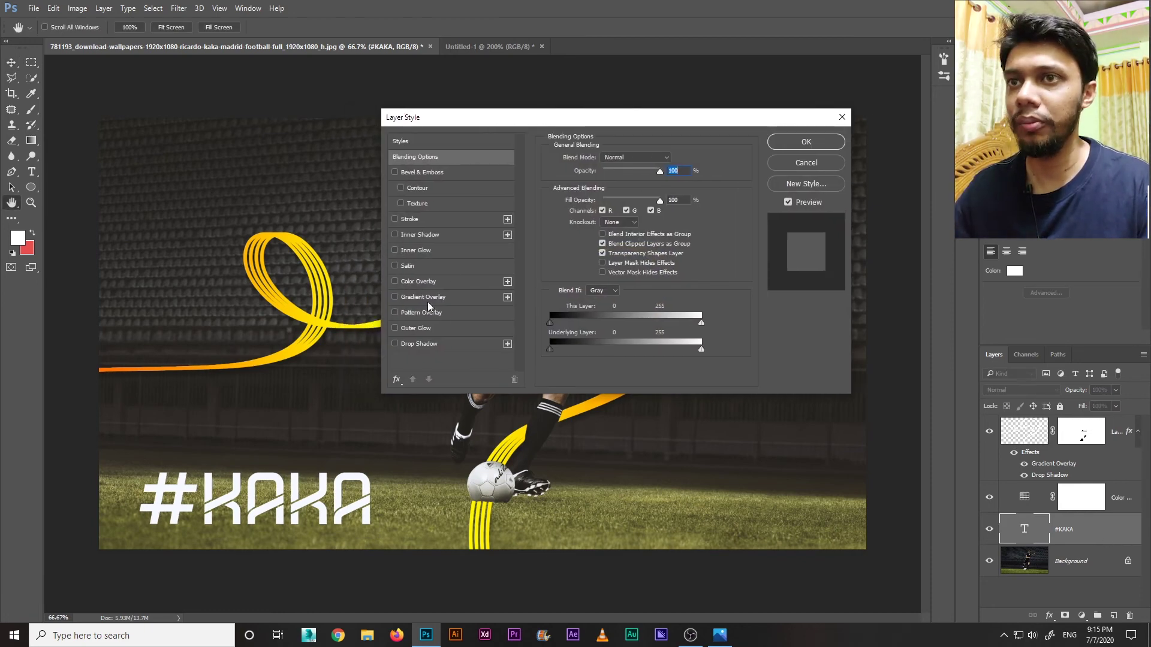
pyautogui.click(393, 343)
pyautogui.click(426, 344)
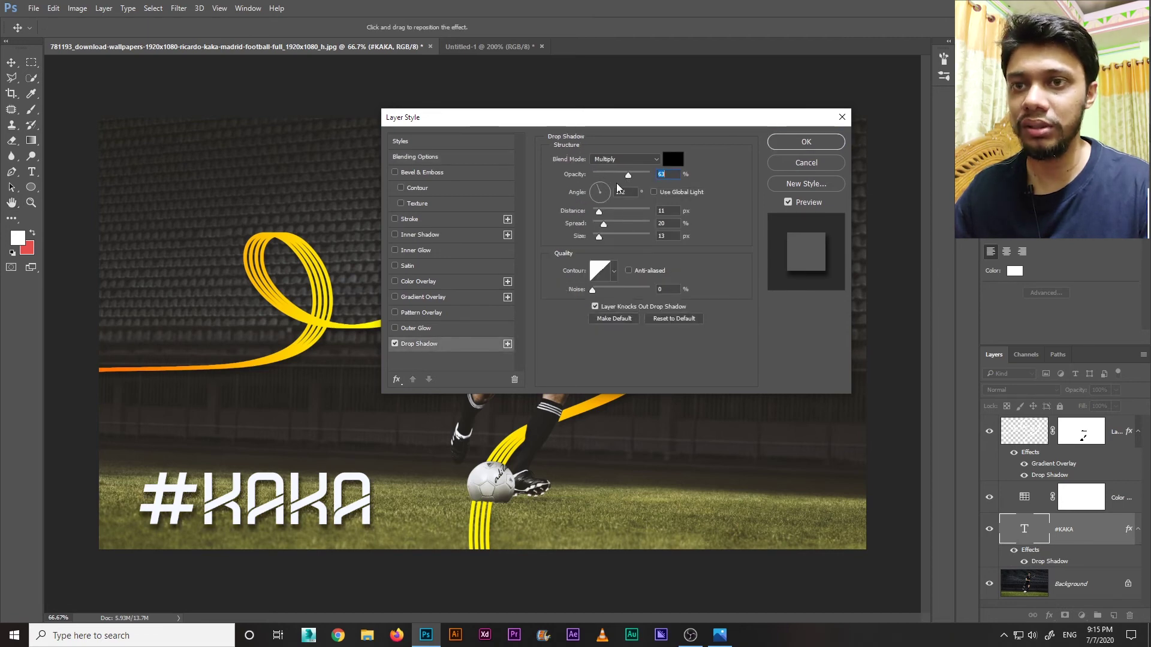
pyautogui.moveTo(602, 212); pyautogui.dragTo(603, 212)
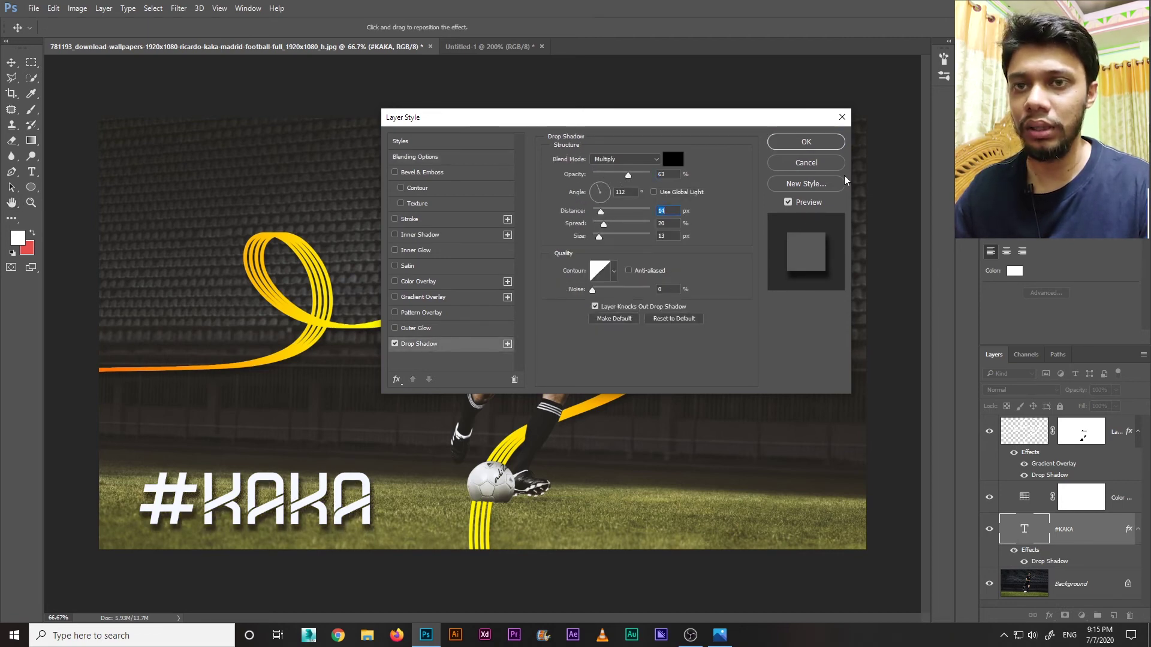
pyautogui.click(798, 144)
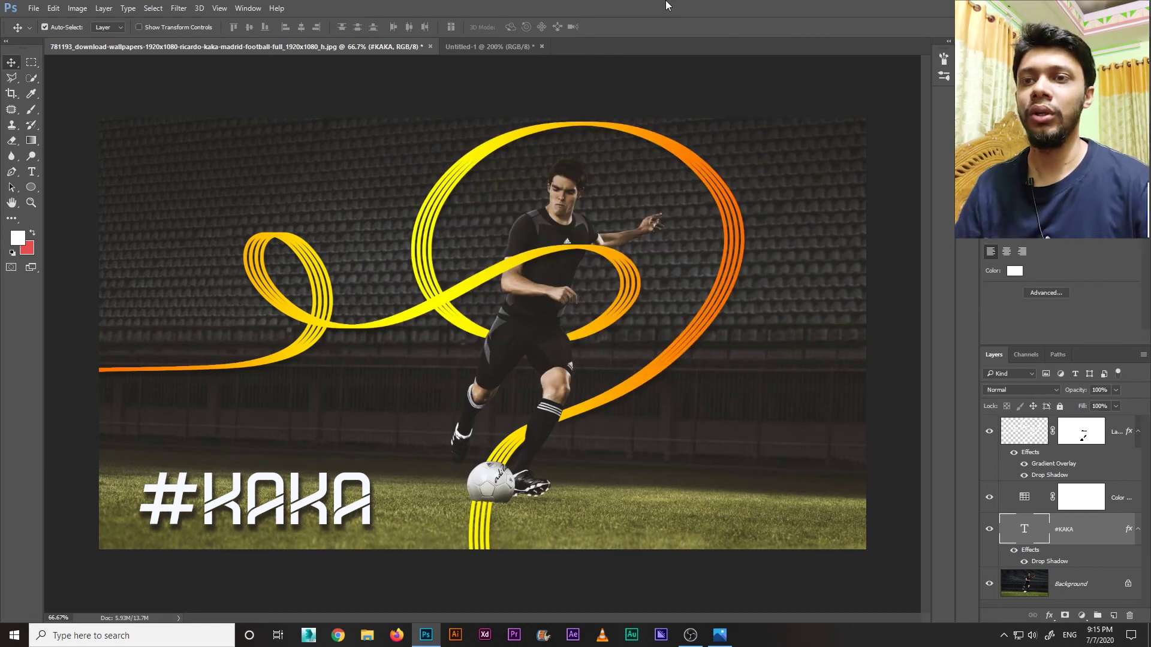
# Step: Go back to the original opened image in the document history to view the photo before editing
pyautogui.click(247, 8)
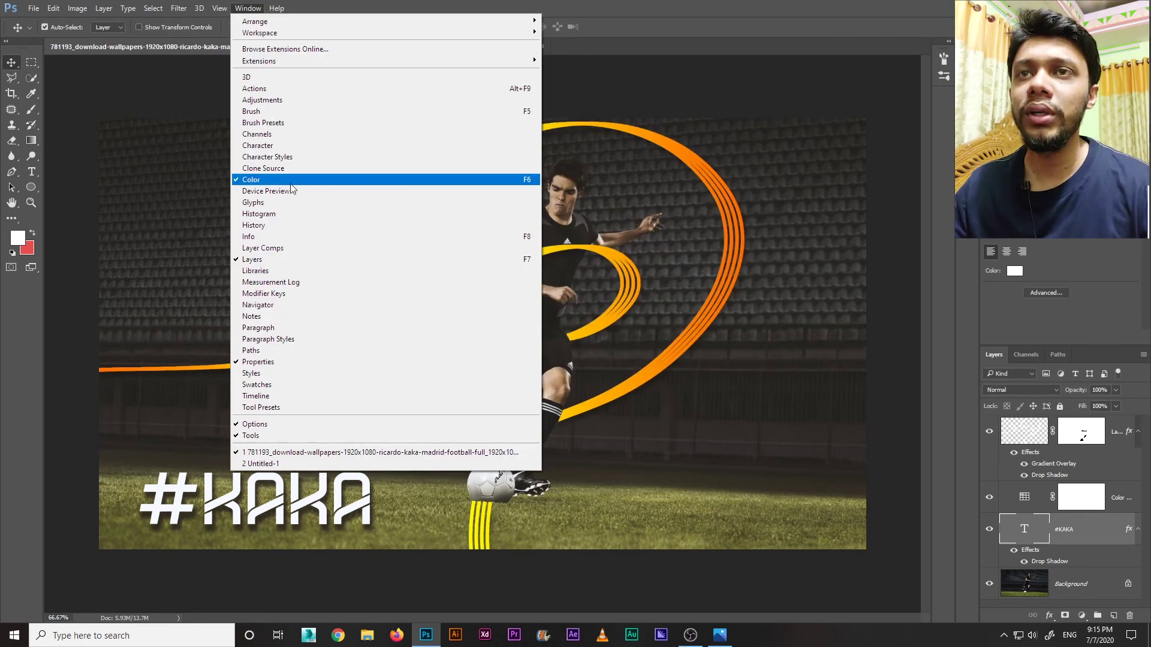
pyautogui.click(262, 225)
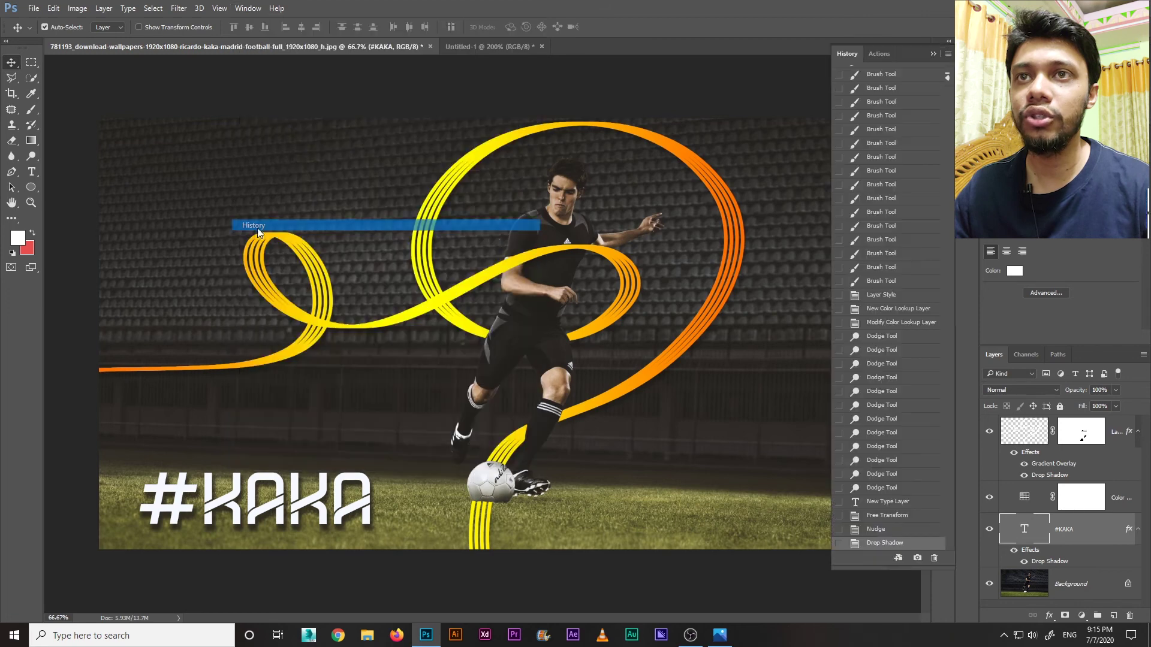
pyautogui.scroll(5, 949, 129)
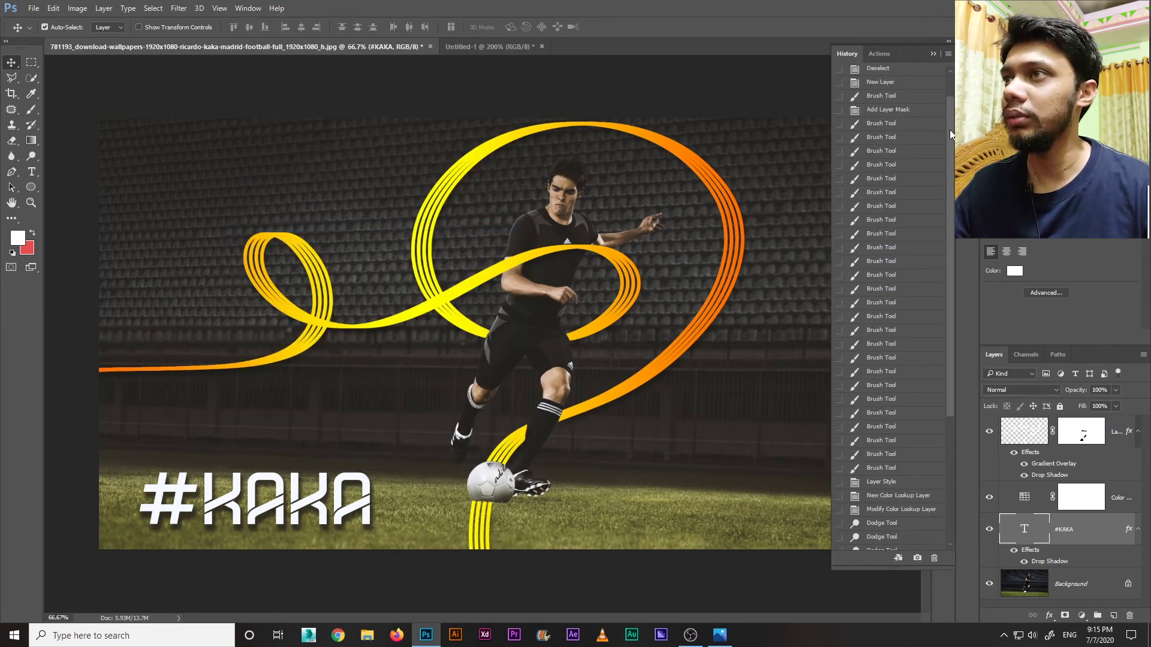
pyautogui.click(904, 72)
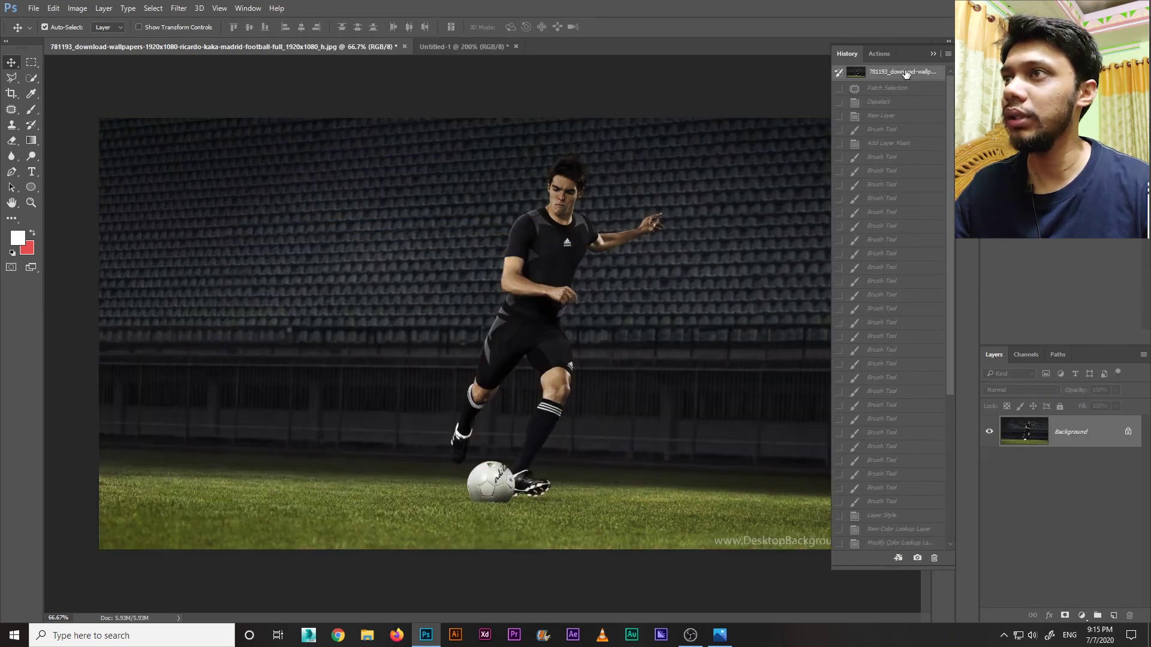
# Step: Return to the final Drop Shadow state in the history to view the finished poster, and collapse the history
pyautogui.scroll(-1, 950, 187)
pyautogui.moveTo(950, 185); pyautogui.dragTo(961, 335)
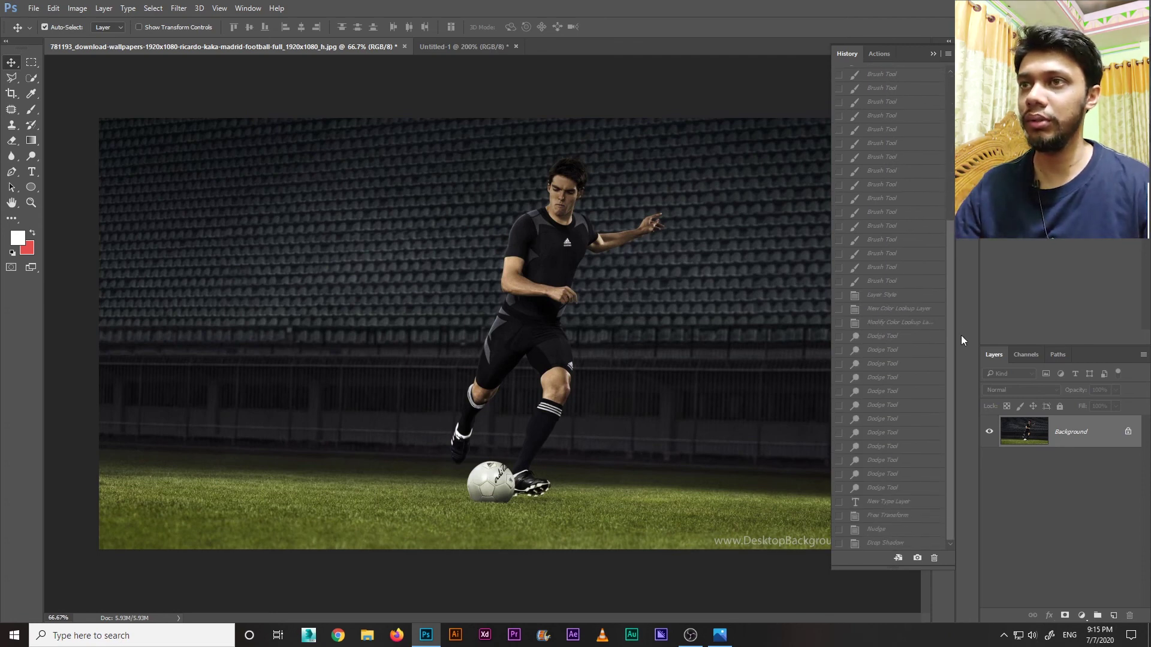
pyautogui.click(871, 543)
pyautogui.click(933, 54)
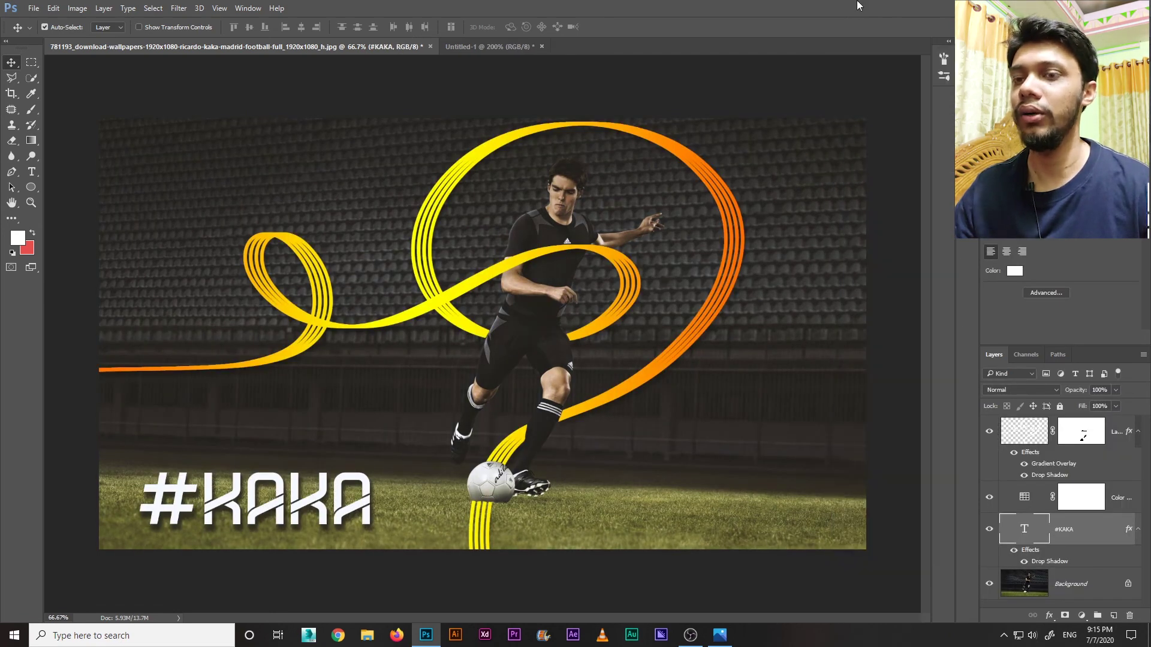